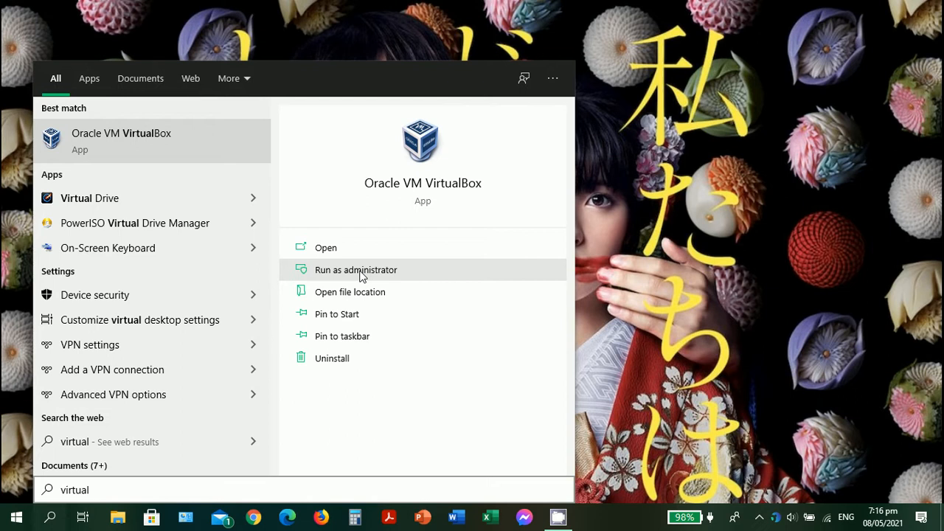
# Step: Launch Oracle VM VirtualBox as administrator and bring its manager window to the front
pyautogui.click(360, 270)
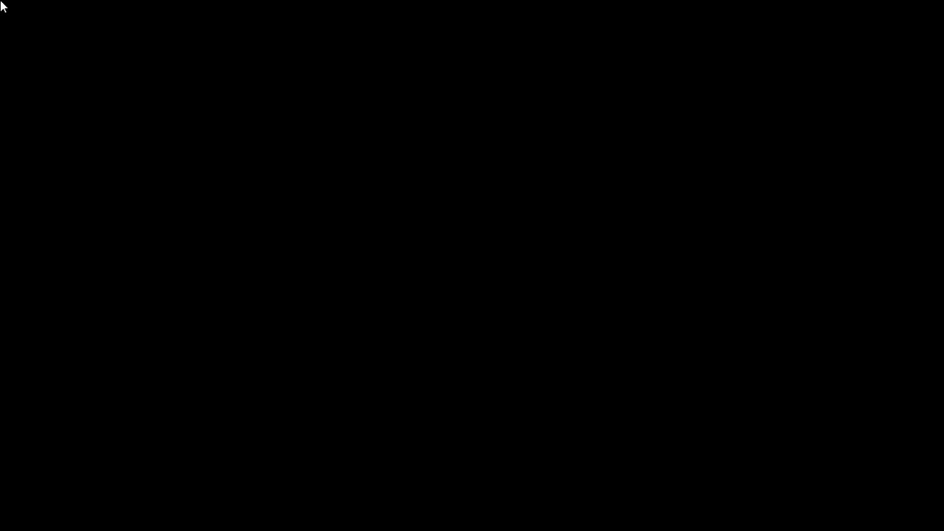
pyautogui.click(396, 355)
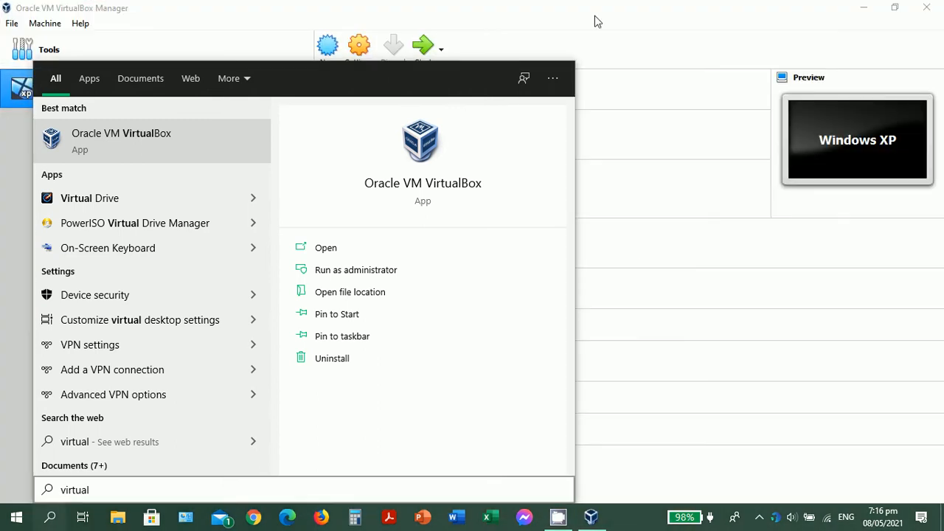
pyautogui.click(599, 9)
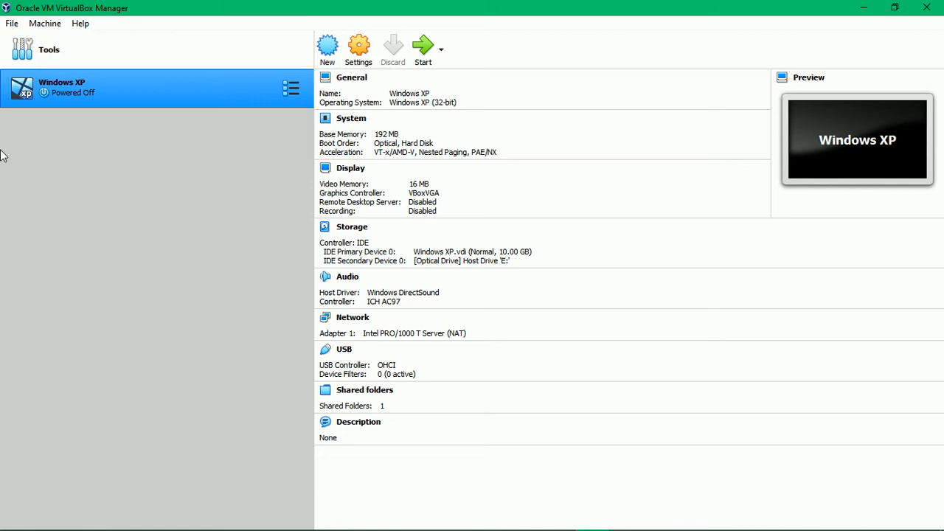
# Step: Review the global preferences for Input, Update, Language, Display, Network, Extensions and Proxy, and close them
pyautogui.click(55, 51)
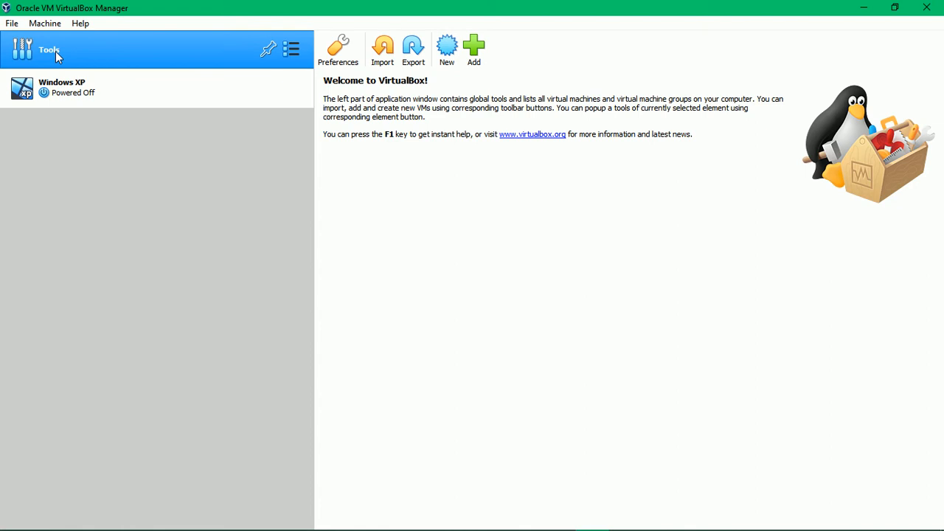
pyautogui.click(9, 24)
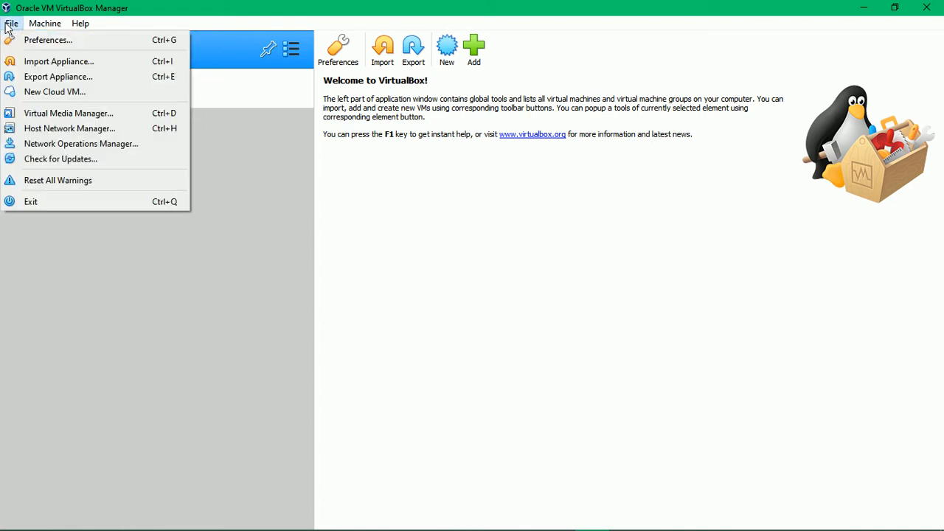
pyautogui.click(30, 39)
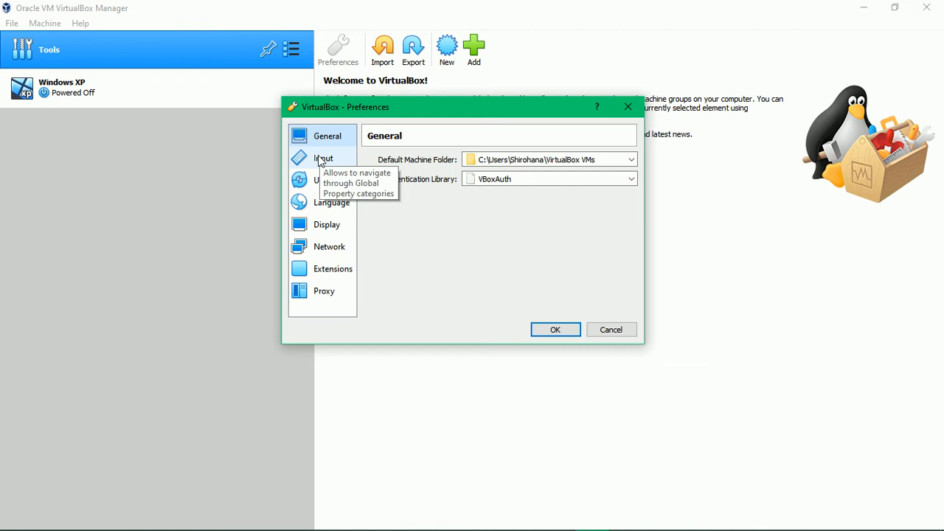
pyautogui.click(323, 158)
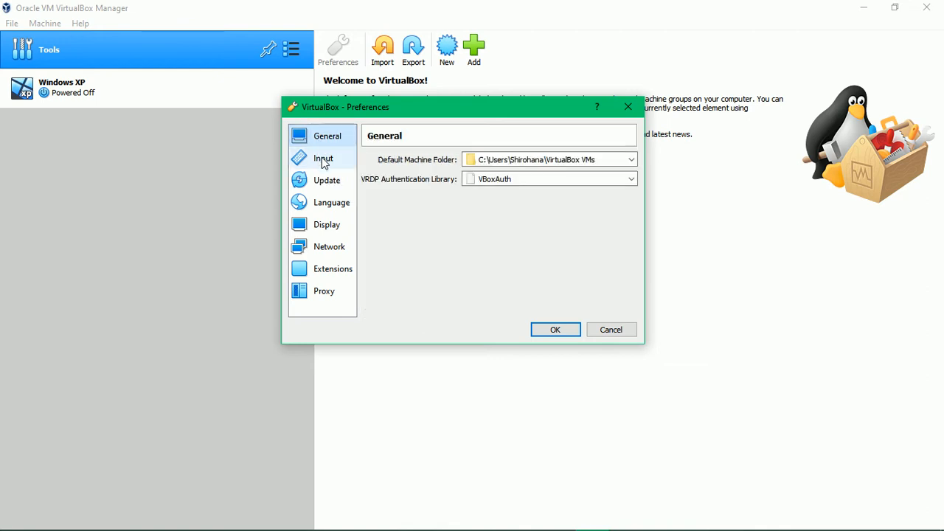
pyautogui.click(324, 159)
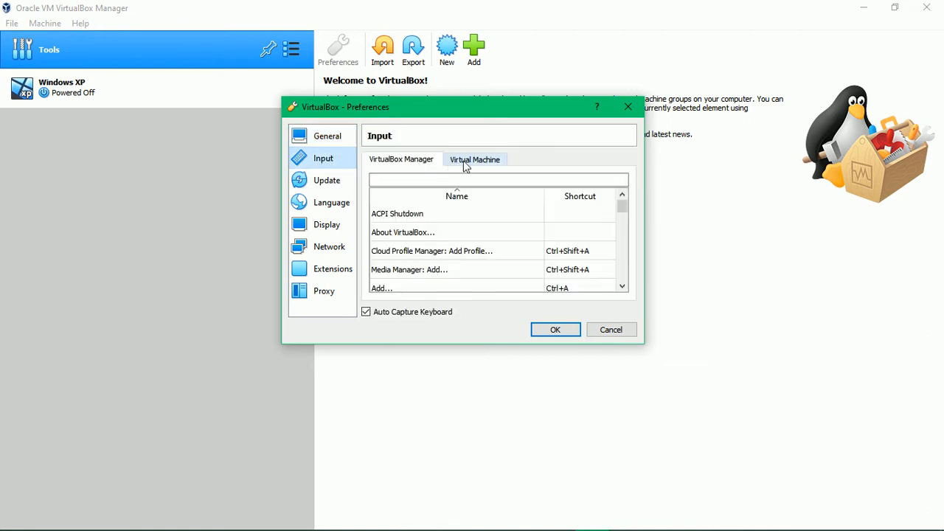
pyautogui.click(464, 163)
pyautogui.click(329, 187)
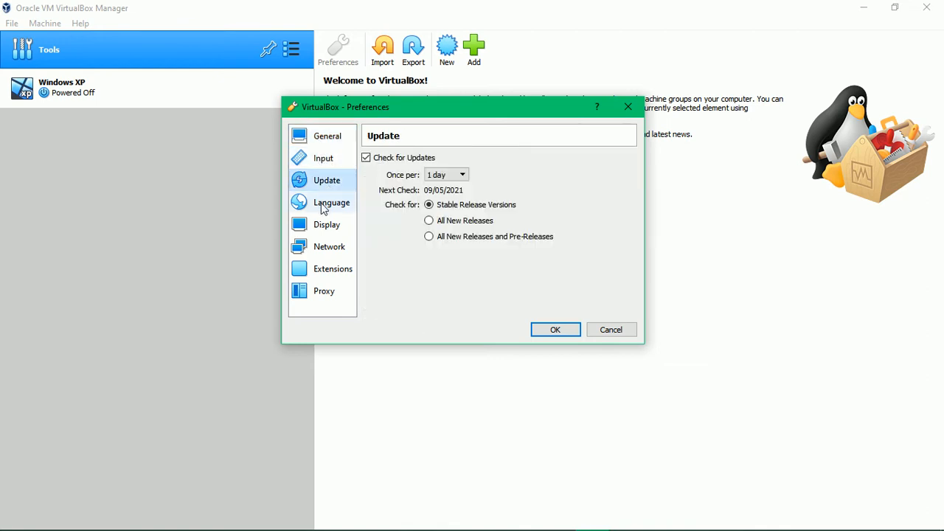
pyautogui.click(323, 208)
pyautogui.click(324, 227)
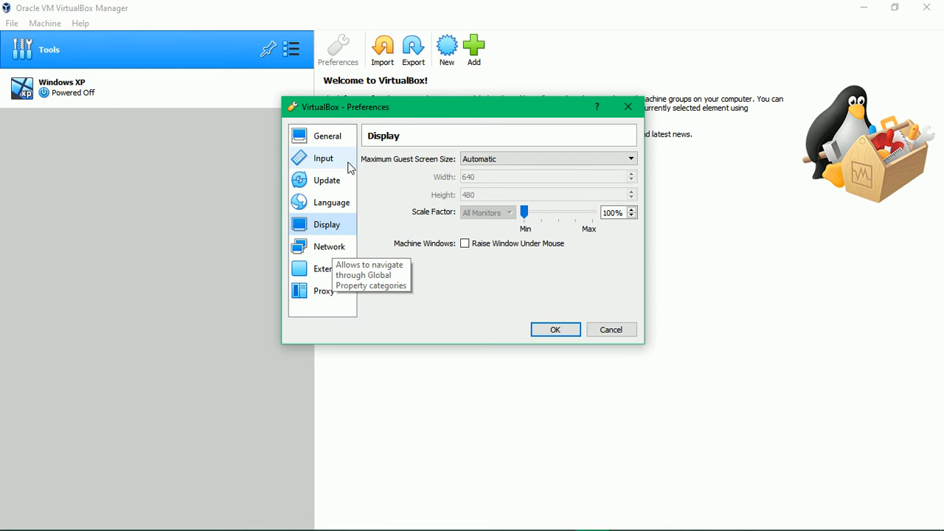
pyautogui.click(338, 251)
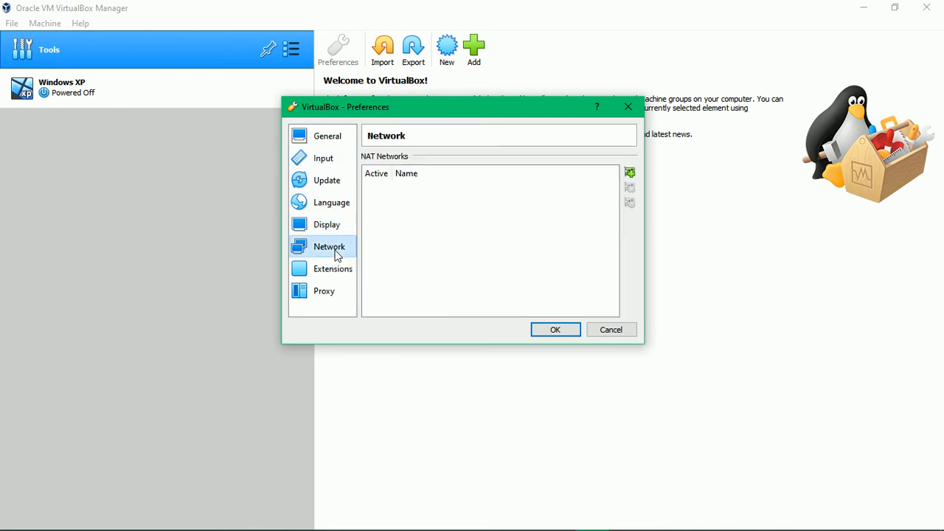
pyautogui.click(337, 279)
pyautogui.click(335, 293)
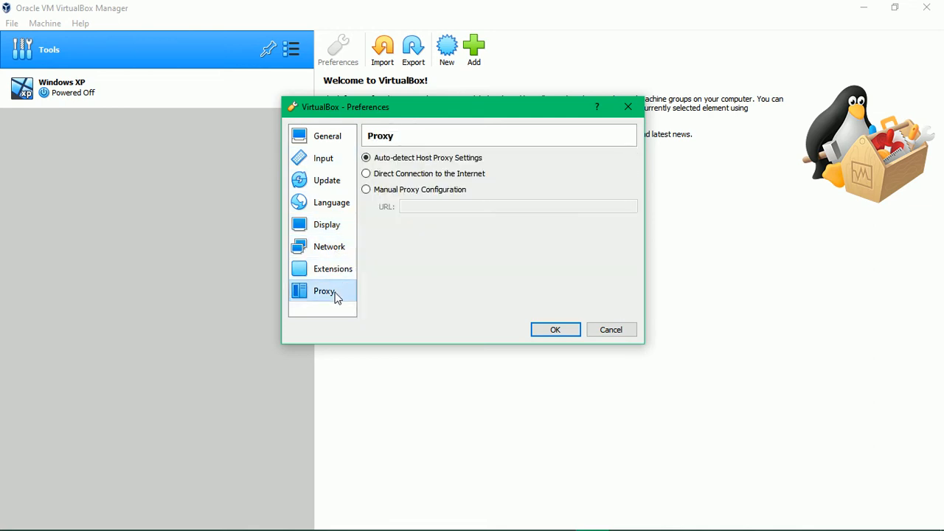
pyautogui.click(562, 331)
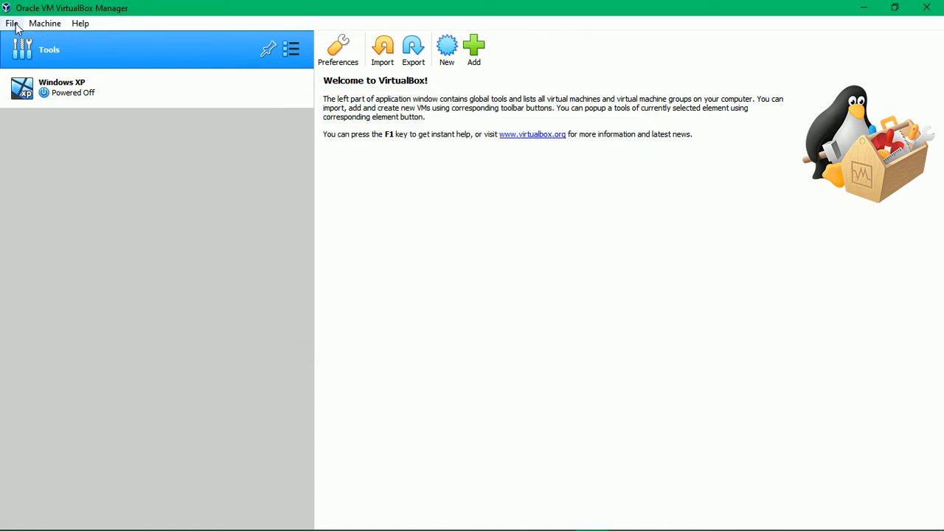
# Step: Examine the virtual hard disks and their sizes in the Virtual Media Manager, and close it
pyautogui.click(12, 24)
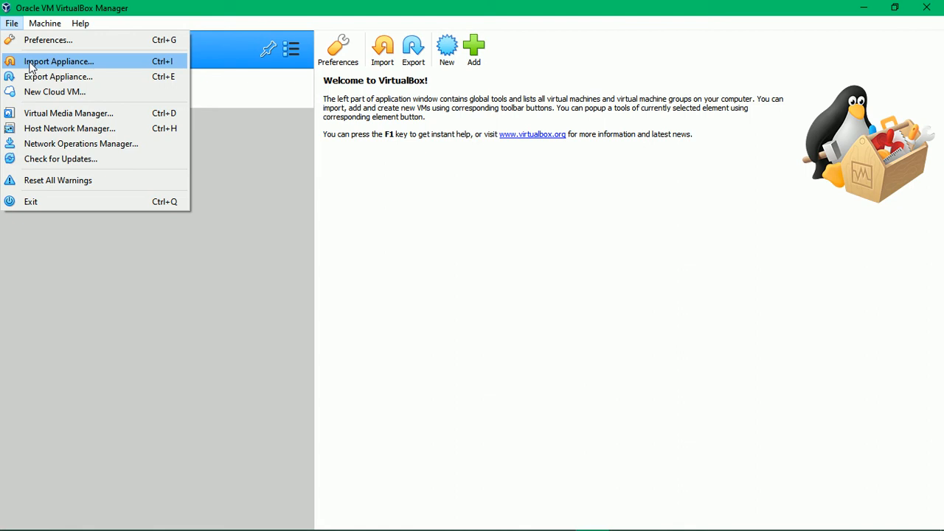
pyautogui.click(71, 116)
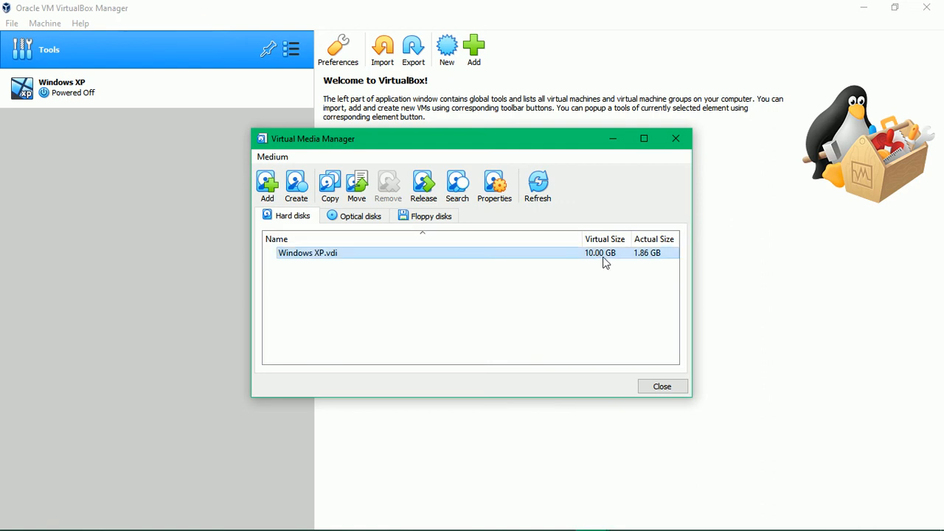
pyautogui.click(675, 139)
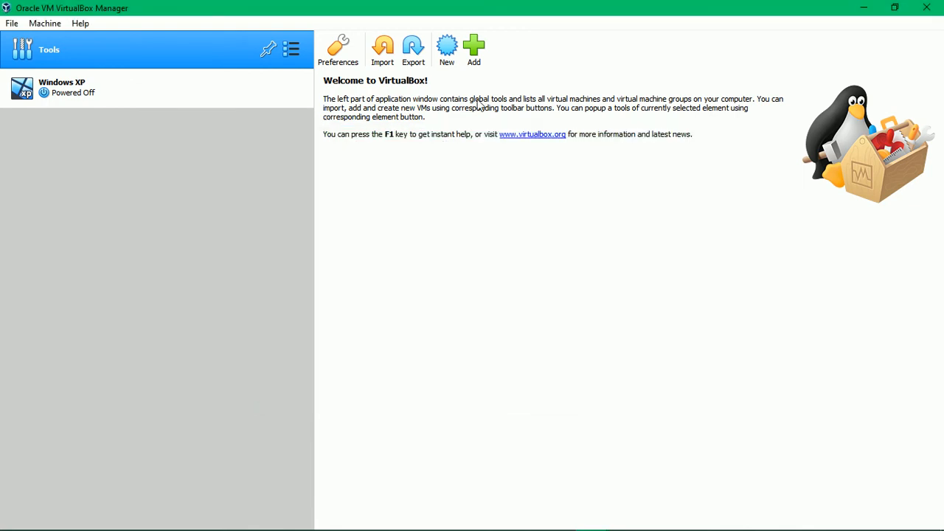
# Step: Examine the host-only Ethernet adapter's configuration in the Host Network Manager, and close it
pyautogui.click(12, 23)
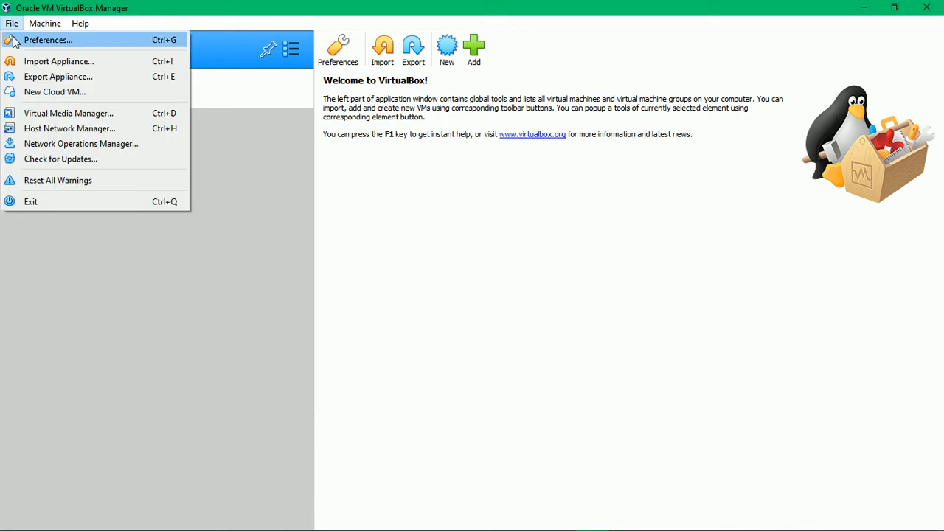
pyautogui.click(36, 128)
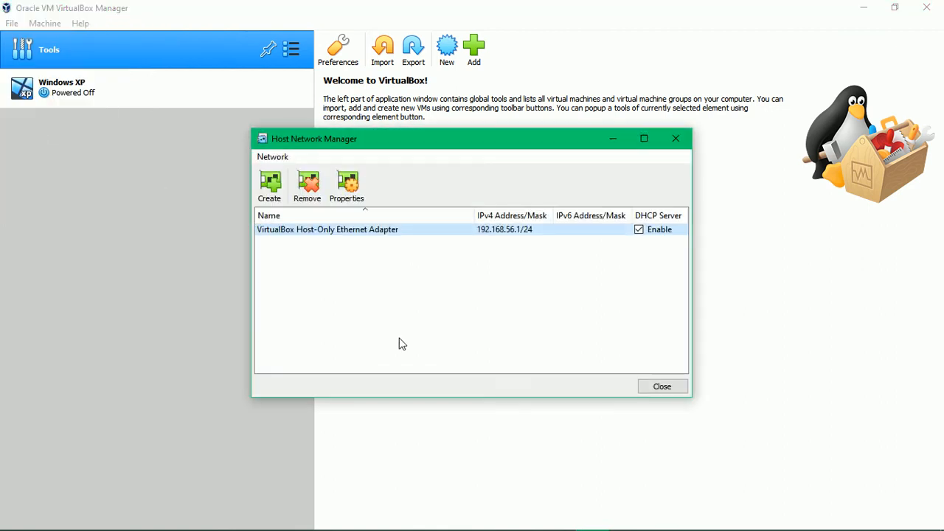
pyautogui.moveTo(285, 238)
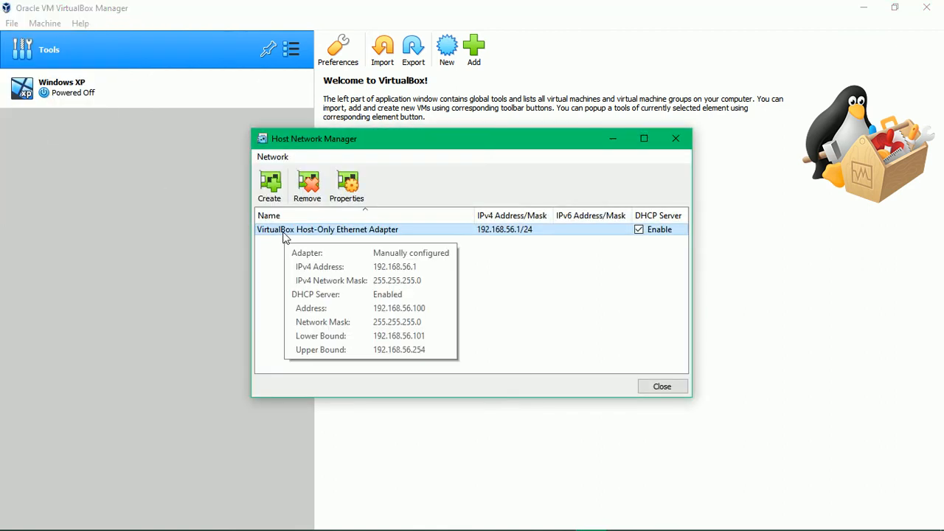
pyautogui.click(675, 141)
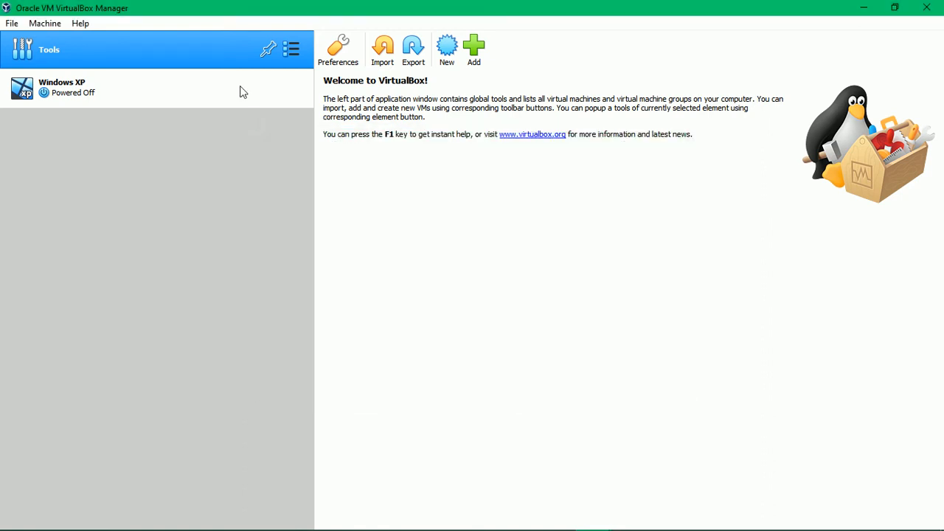
# Step: Check the Network Operations Manager for active network operations, and close it
pyautogui.click(12, 24)
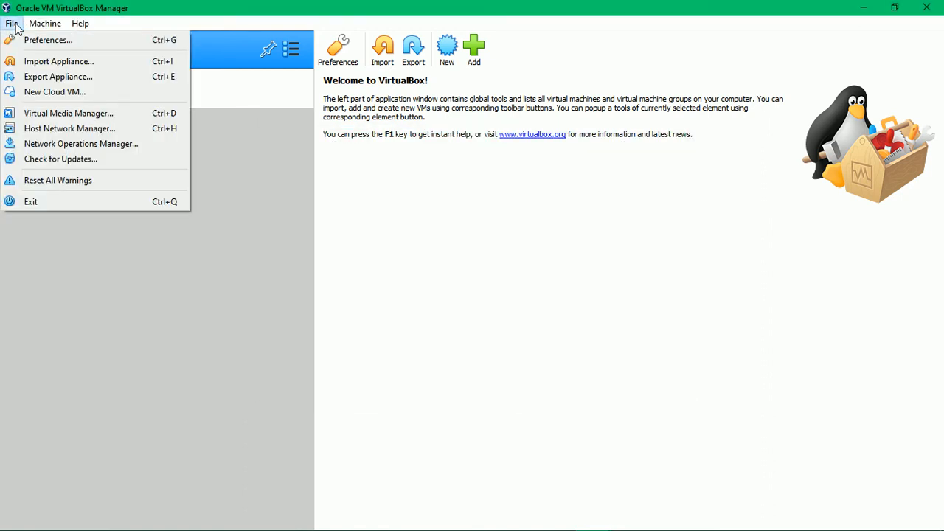
pyautogui.click(66, 145)
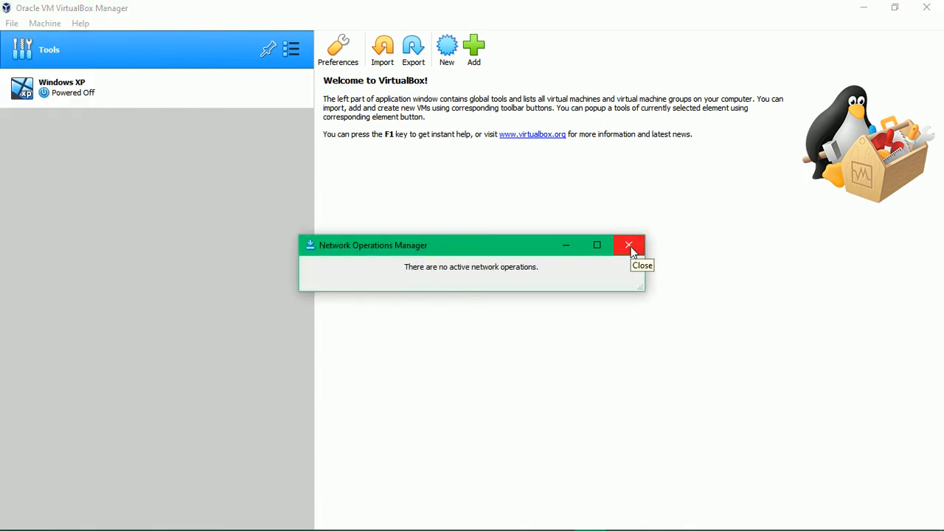
pyautogui.click(629, 245)
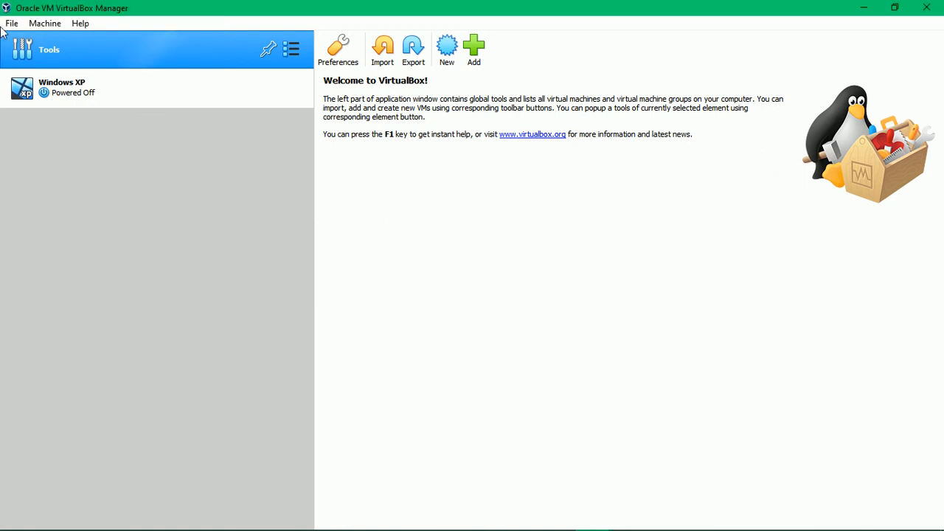
pyautogui.click(7, 25)
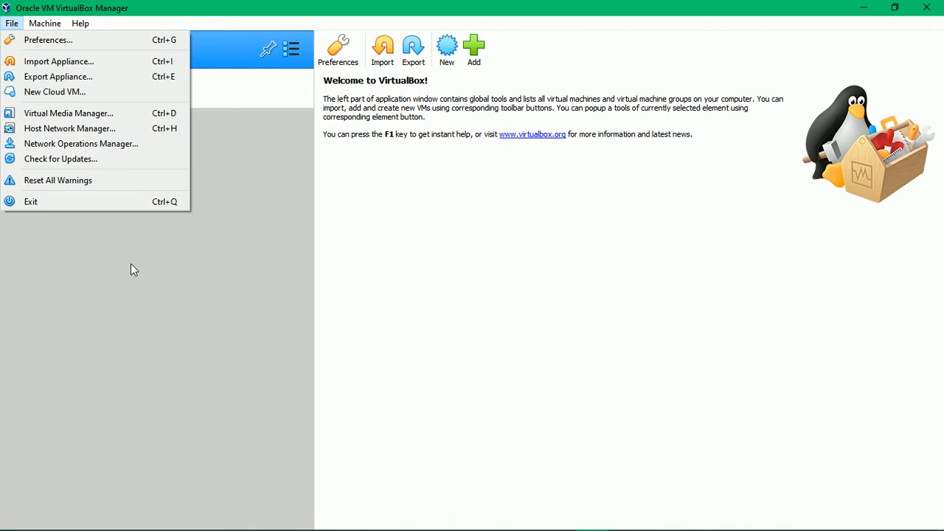
pyautogui.moveTo(36, 27)
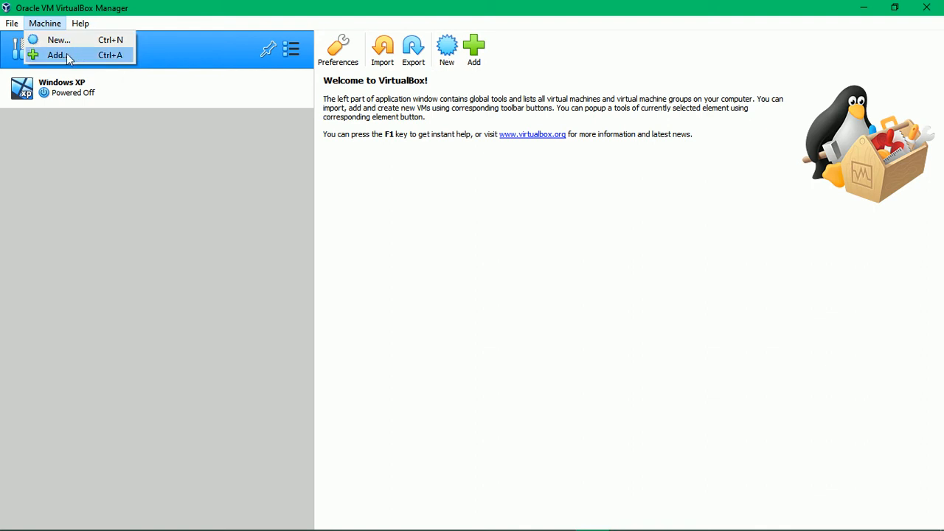
pyautogui.moveTo(81, 24)
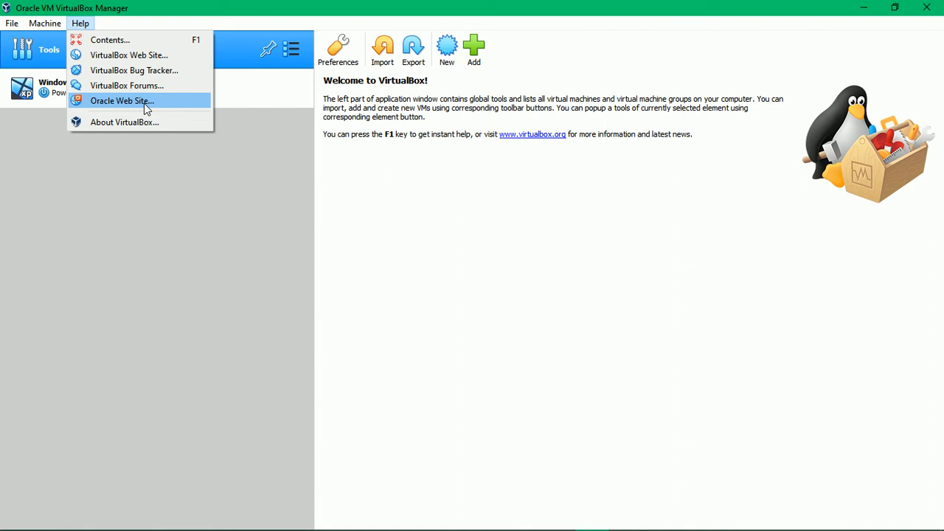
pyautogui.click(130, 177)
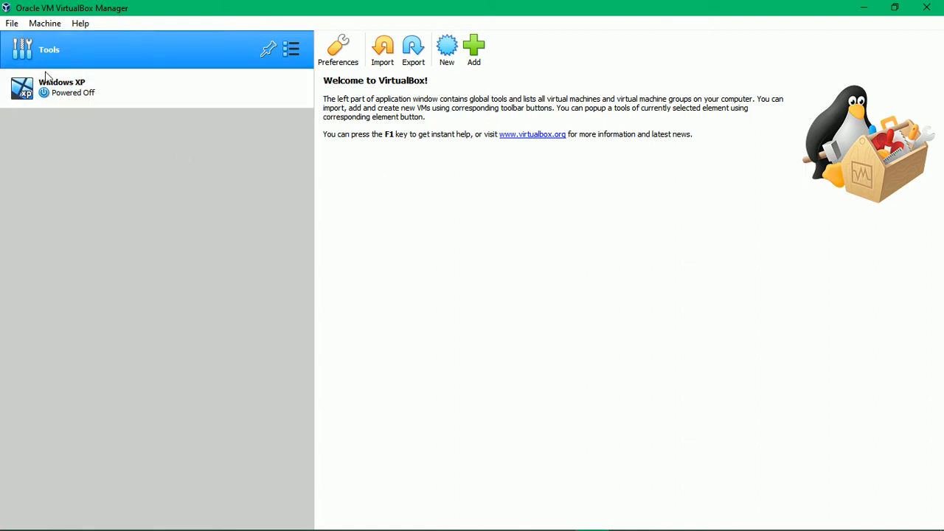
# Step: Open the Windows XP machine's settings and review its basic name, type and available guest OS versions
pyautogui.click(64, 87)
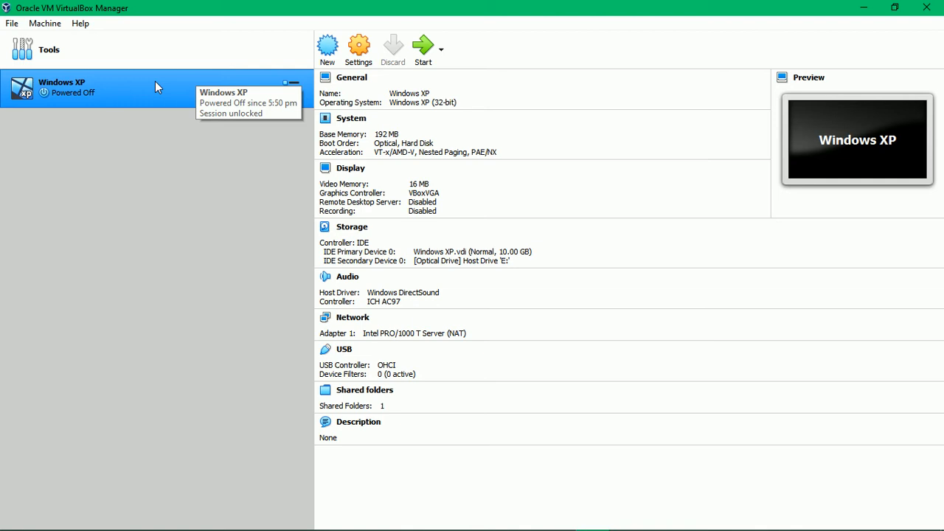
pyautogui.click(360, 47)
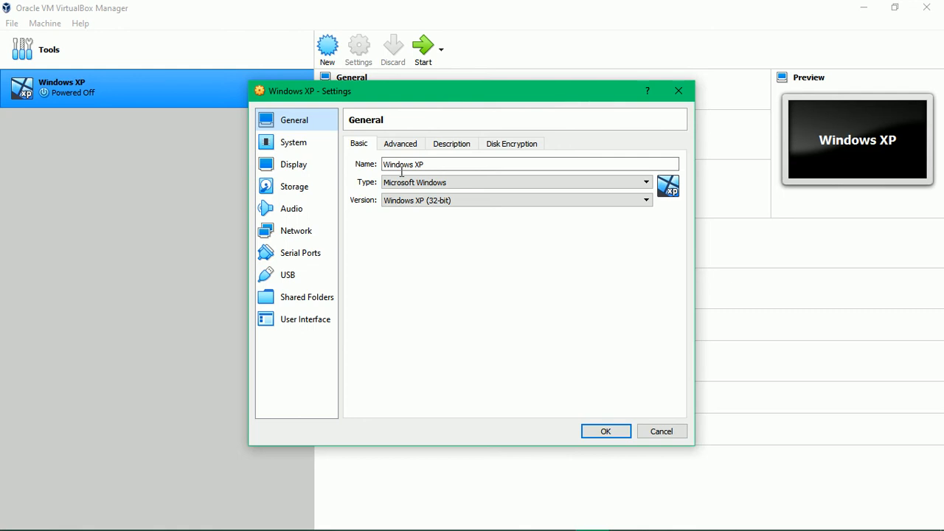
pyautogui.click(442, 163)
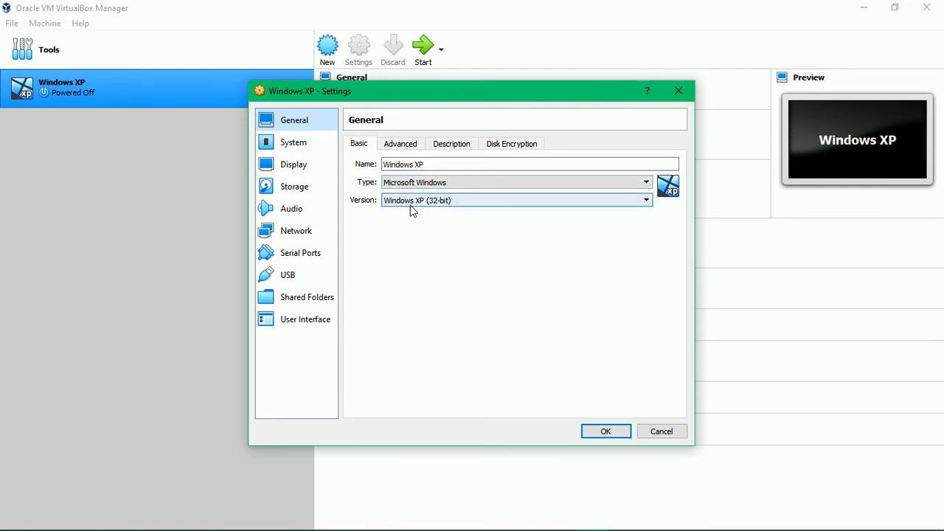
pyautogui.click(492, 202)
pyautogui.scroll(-6, 496, 236)
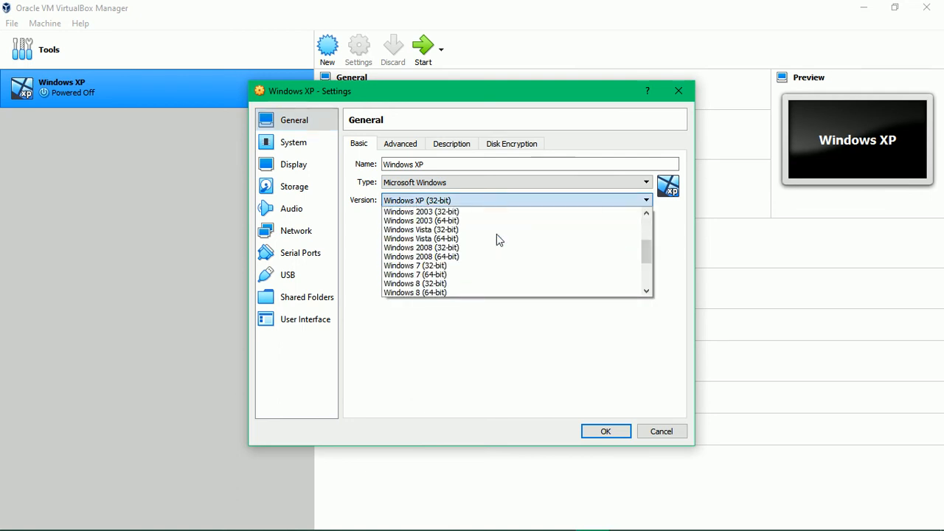
pyautogui.scroll(6, 514, 275)
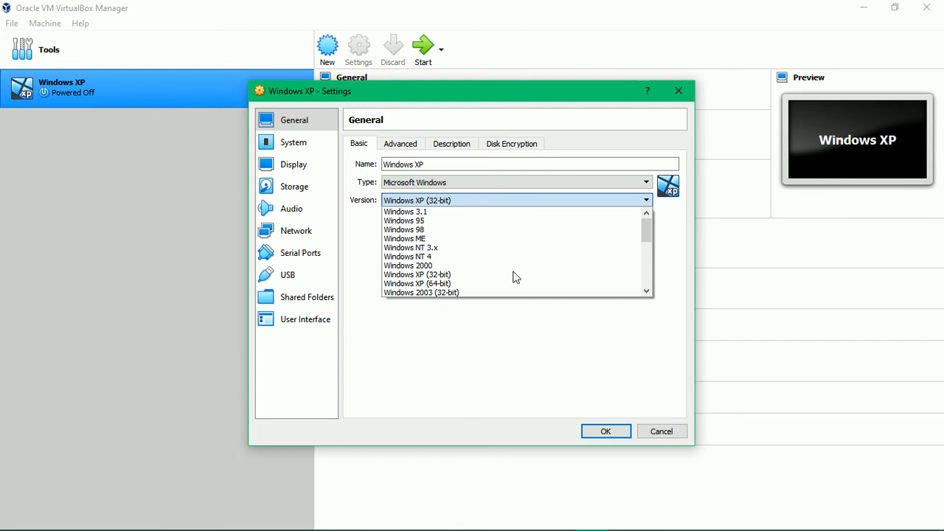
pyautogui.click(362, 231)
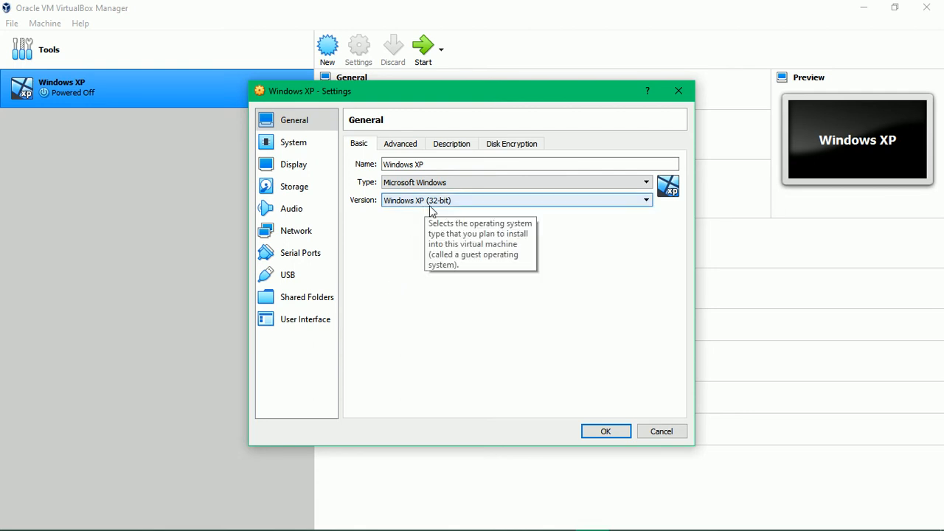
# Step: Review the Windows XP machine's Advanced, Description and Disk Encryption options in the General settings
pyautogui.click(403, 146)
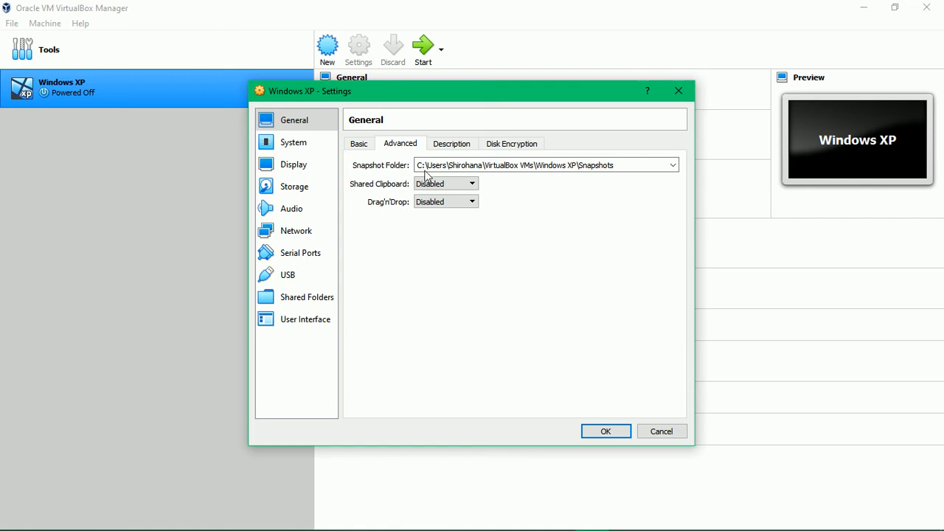
pyautogui.click(460, 146)
pyautogui.click(489, 144)
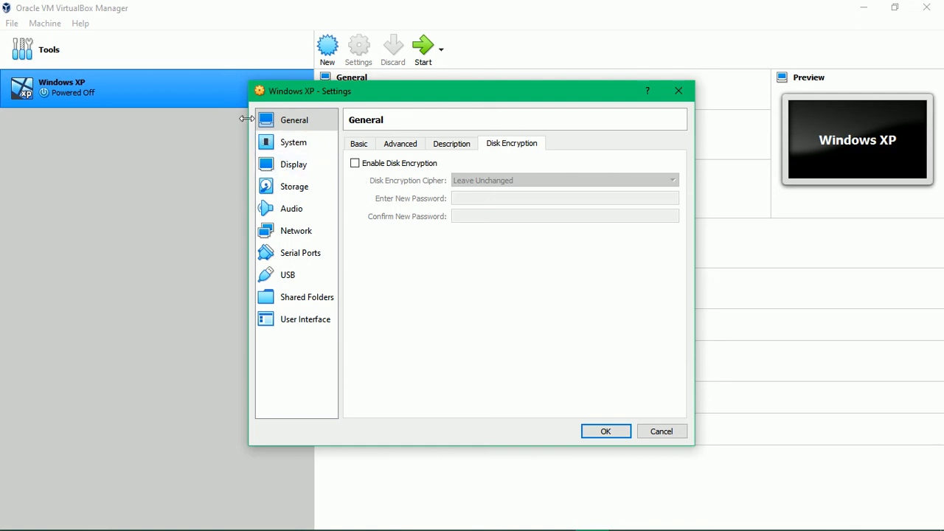
# Step: Review the Windows XP machine's System motherboard settings, including the available chipset and pointing device options
pyautogui.click(285, 146)
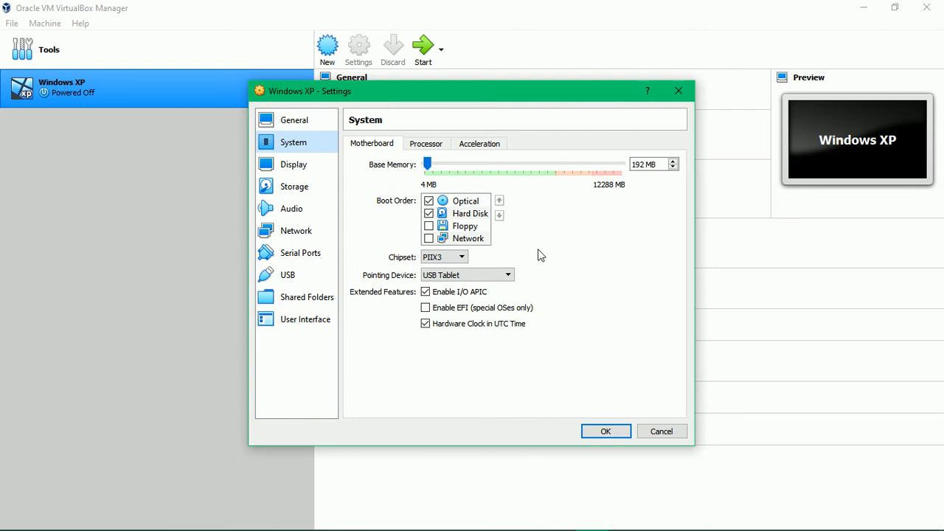
pyautogui.click(460, 258)
pyautogui.click(463, 267)
pyautogui.click(508, 275)
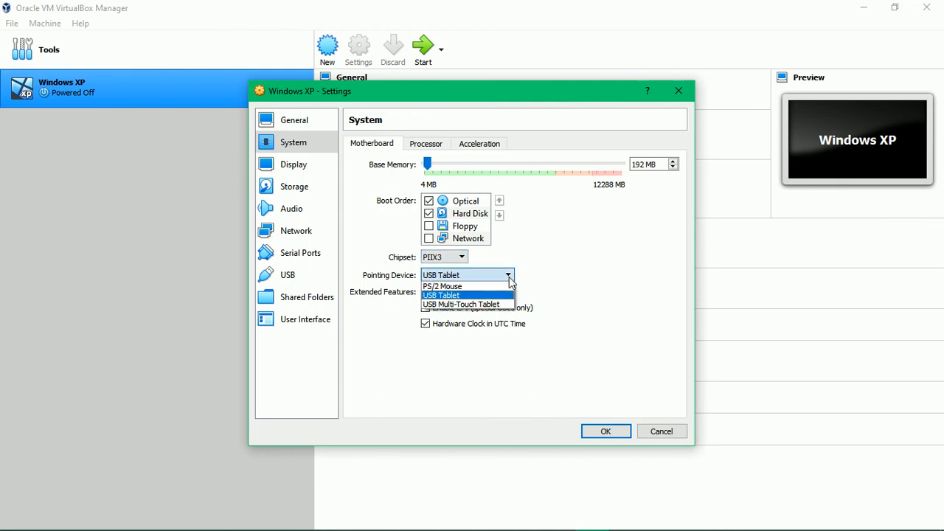
pyautogui.click(508, 275)
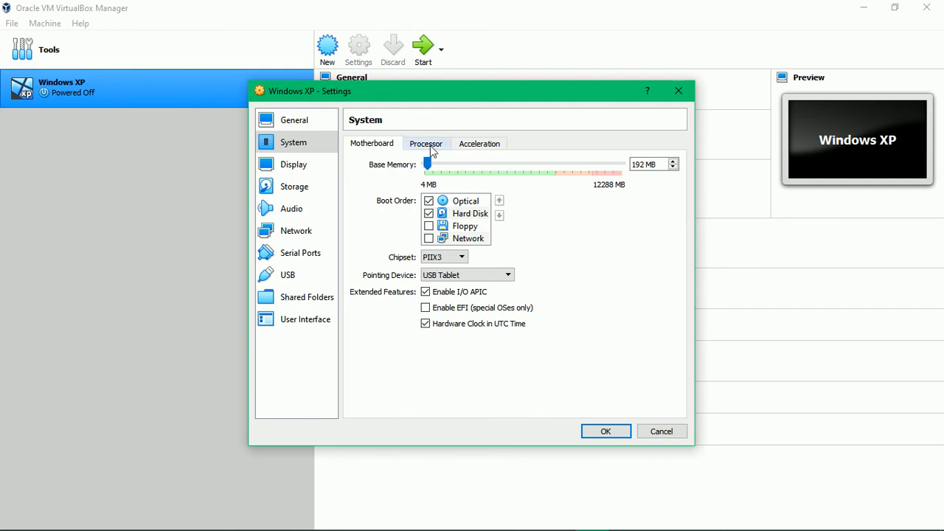
# Step: Review the machine's processor settings and its acceleration settings, including the available paravirtualization interfaces
pyautogui.click(433, 150)
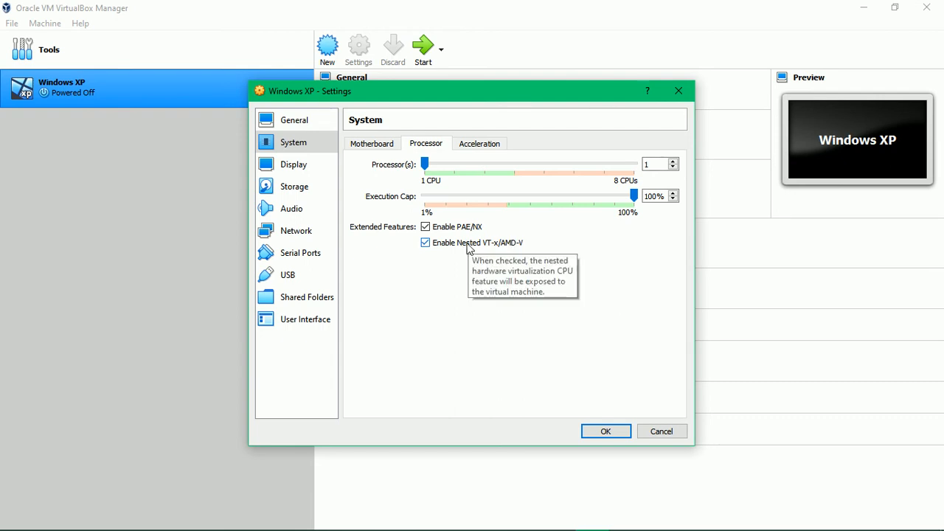
pyautogui.click(483, 144)
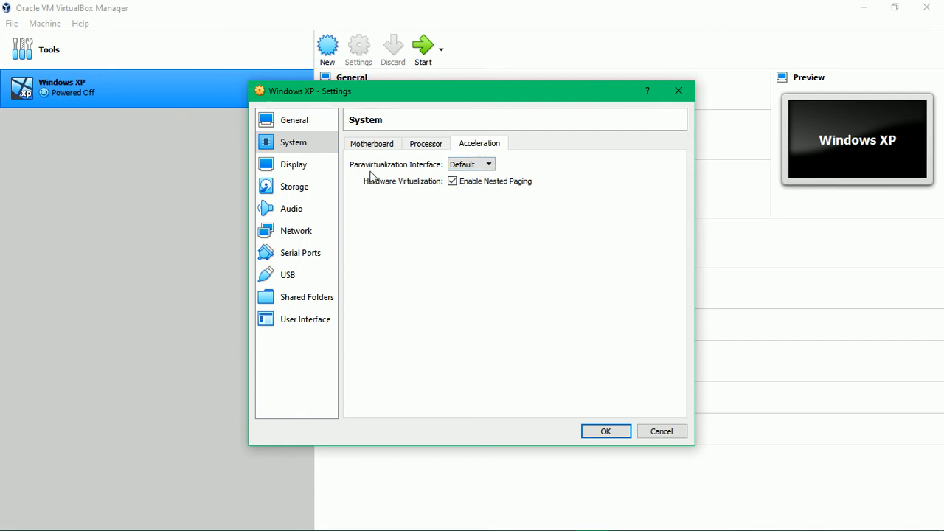
pyautogui.click(489, 164)
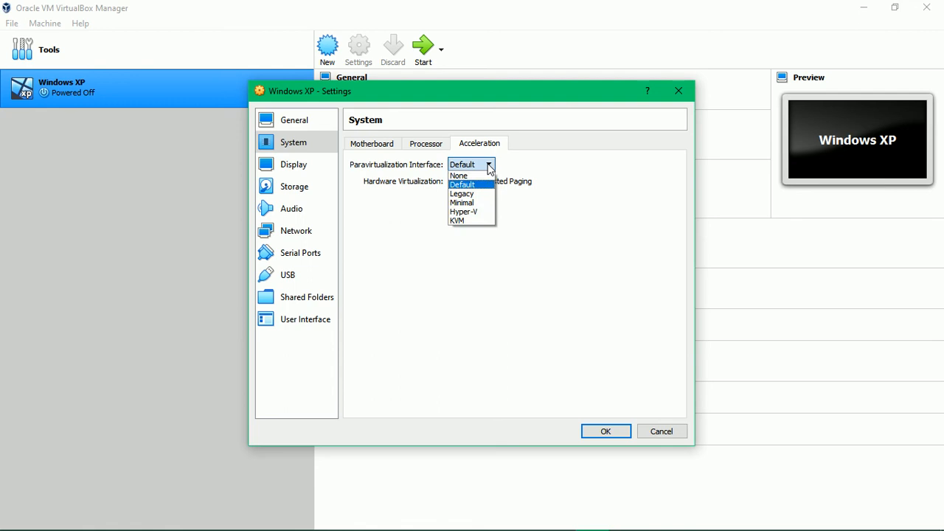
pyautogui.click(489, 167)
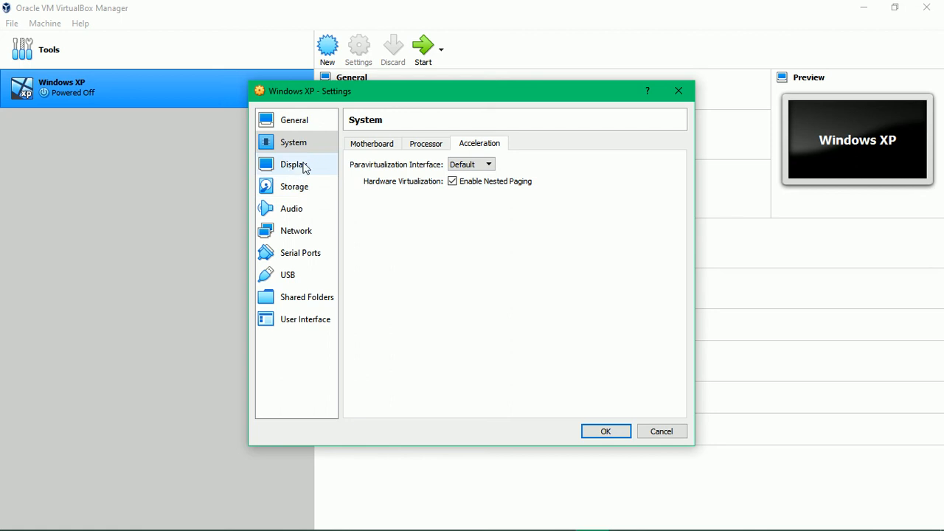
# Step: Go back over the processor and motherboard settings, checking the processor count and memory allocation ranges
pyautogui.click(414, 146)
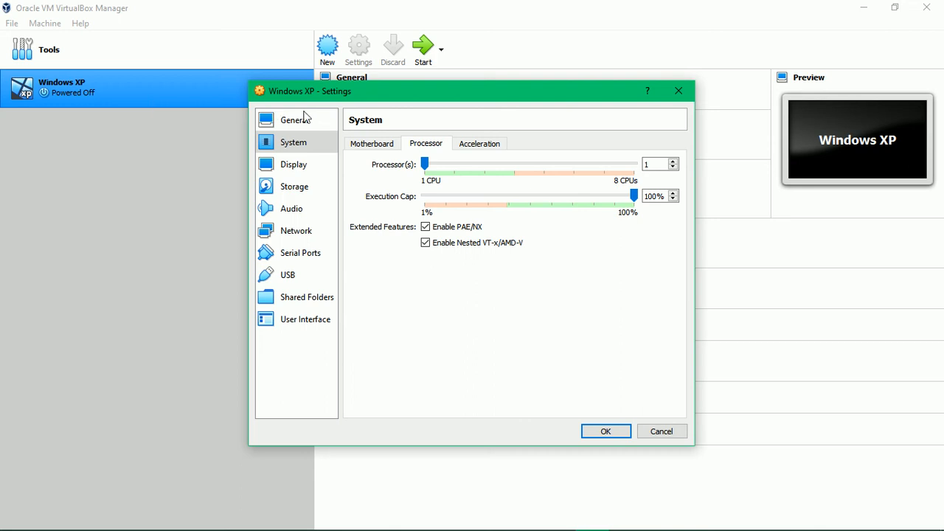
pyautogui.click(372, 144)
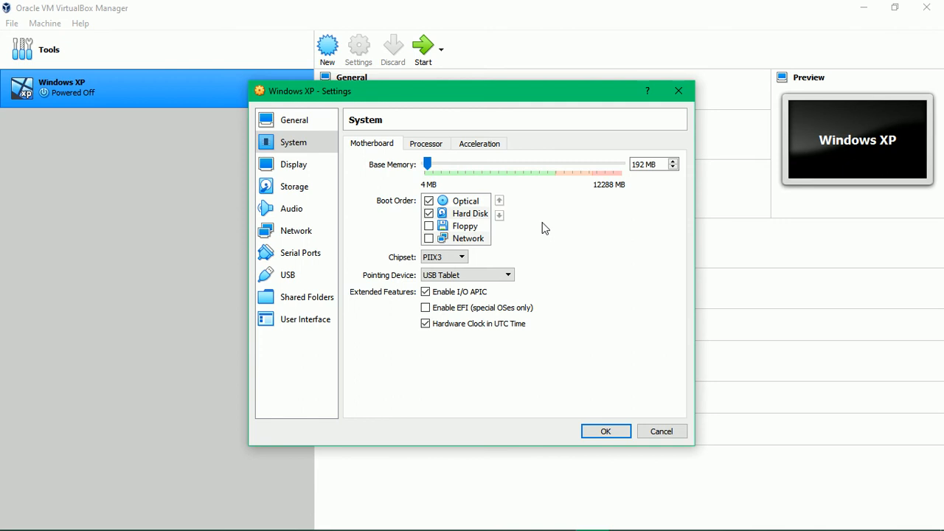
pyautogui.click(428, 145)
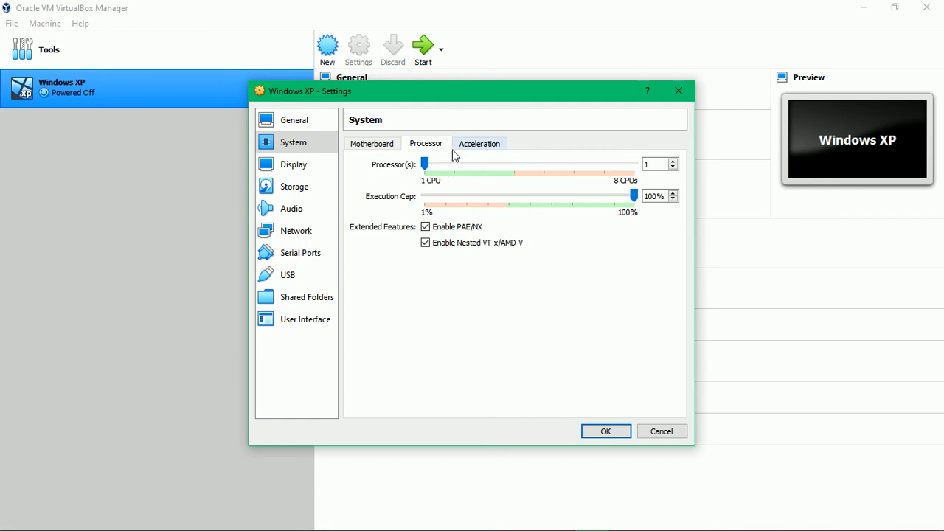
pyautogui.moveTo(424, 163)
pyautogui.mouseDown()
pyautogui.moveTo(454, 164)
pyautogui.moveTo(424, 164)
pyautogui.mouseUp()
# Step: Try a base memory of 8192 MB for the machine, check the invalid settings details, and lower it to 128 MB
pyautogui.click(373, 145)
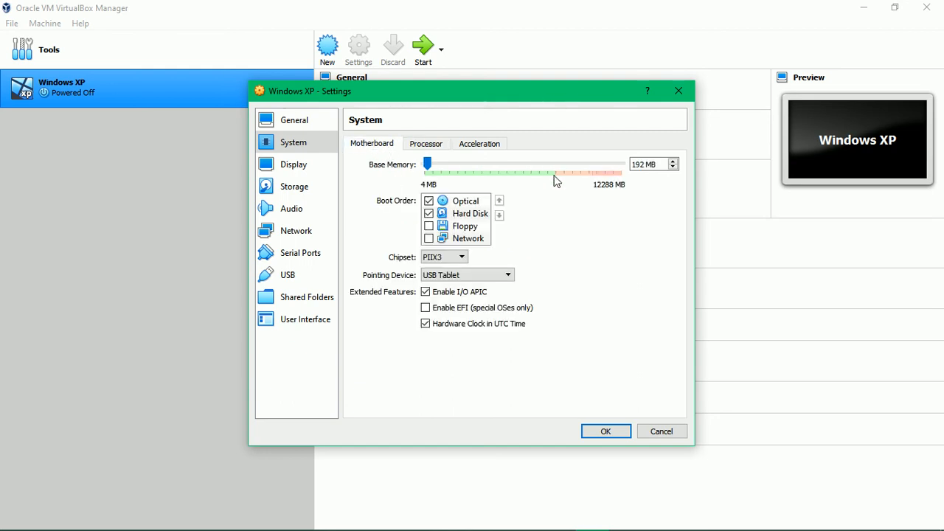
pyautogui.moveTo(428, 163); pyautogui.dragTo(557, 163)
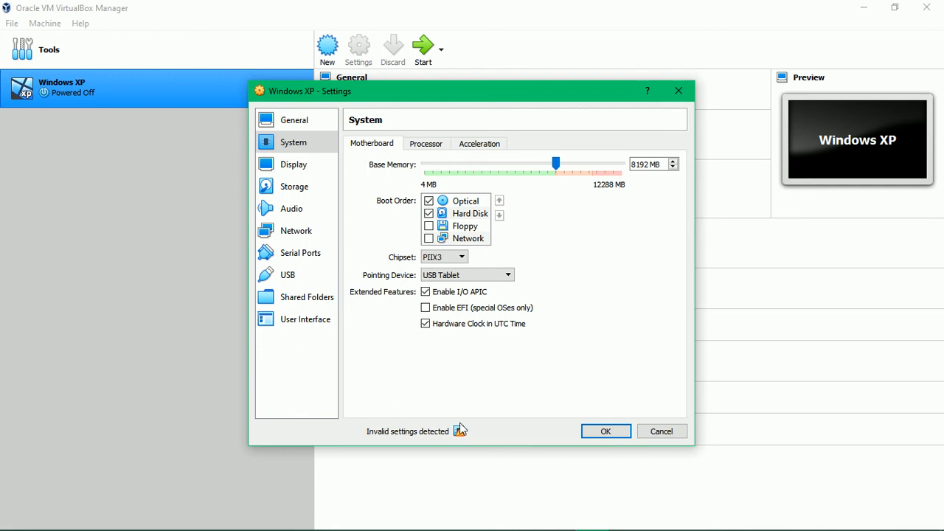
pyautogui.moveTo(458, 432)
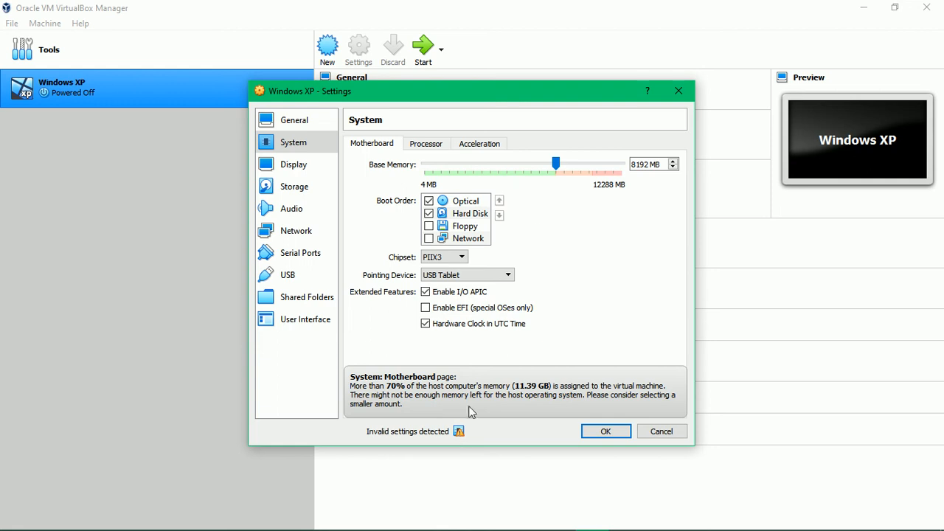
pyautogui.moveTo(557, 170); pyautogui.dragTo(427, 168)
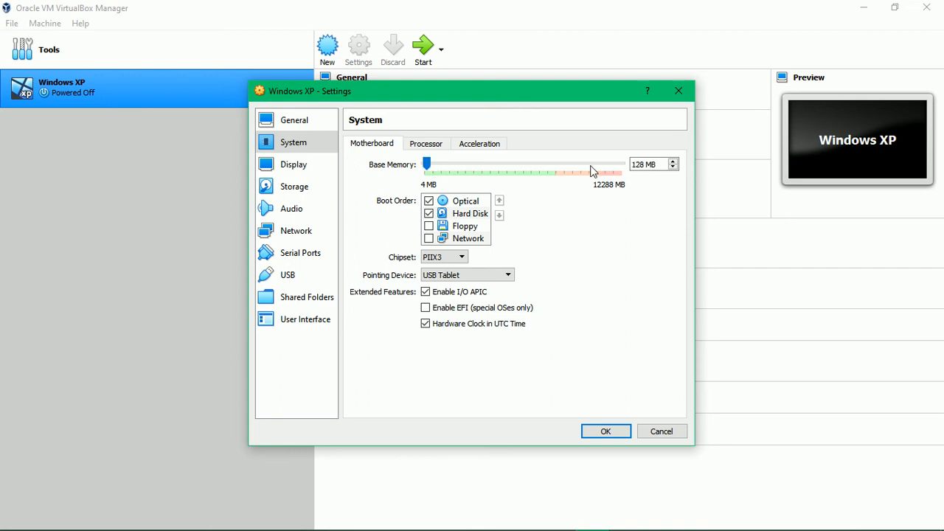
# Step: Set the Windows XP machine's base memory to 192 MB
pyautogui.moveTo(632, 162); pyautogui.dragTo(643, 163)
pyautogui.write('12')
pyautogui.press('BackSpace')
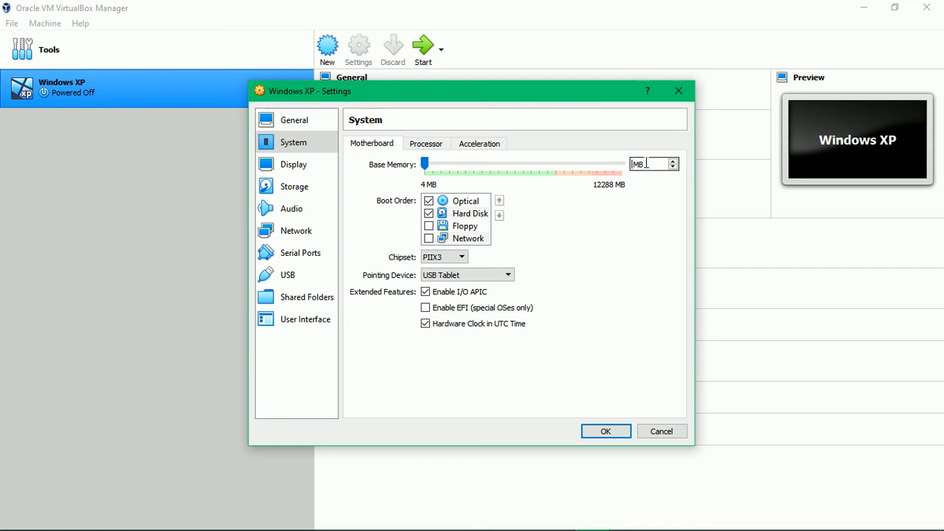
pyautogui.write('92')
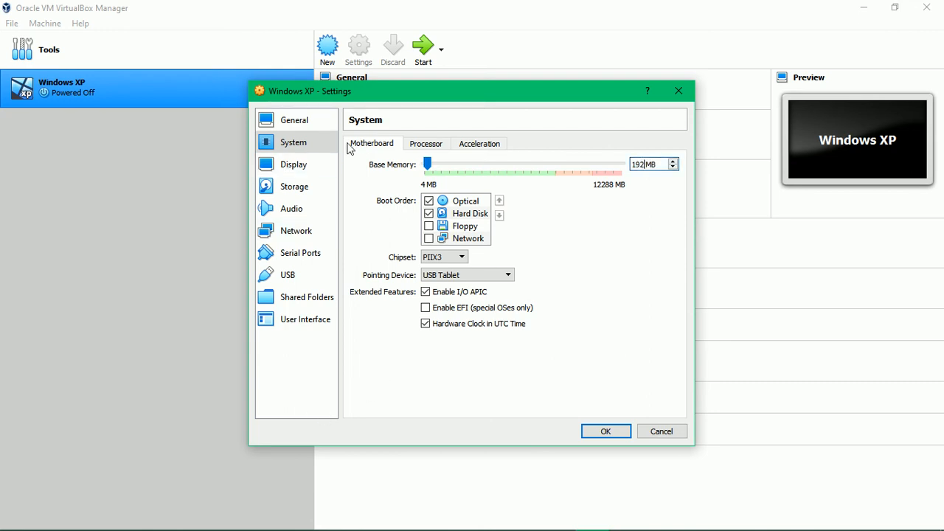
# Step: Try a monitor count of 2 in the Display settings and restore it to 1
pyautogui.click(295, 174)
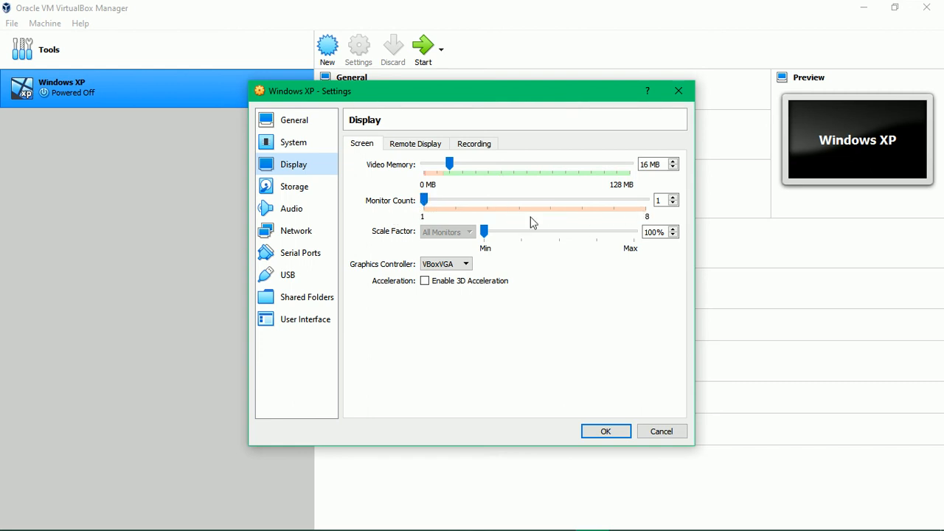
pyautogui.moveTo(425, 200); pyautogui.dragTo(477, 193)
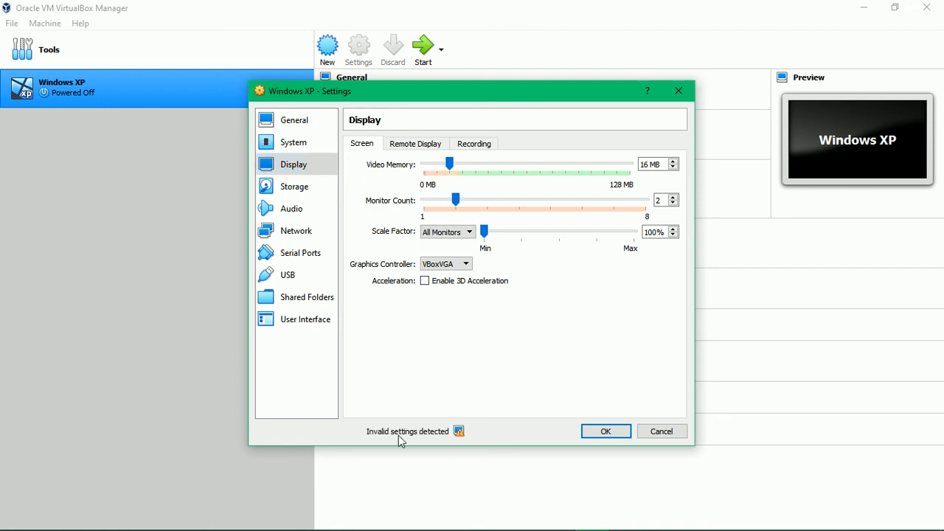
pyautogui.moveTo(456, 200); pyautogui.dragTo(422, 200)
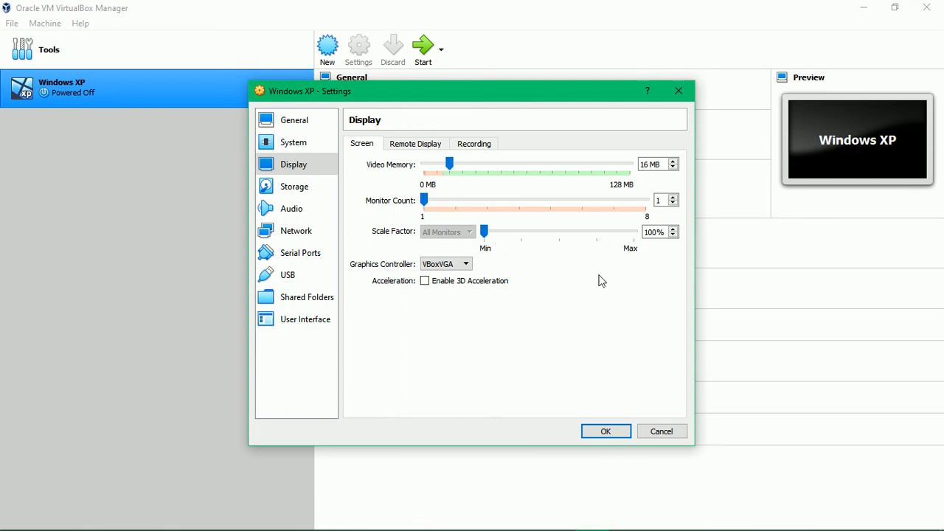
# Step: Review the available graphics controllers and the machine's Remote Display and Recording options
pyautogui.click(466, 265)
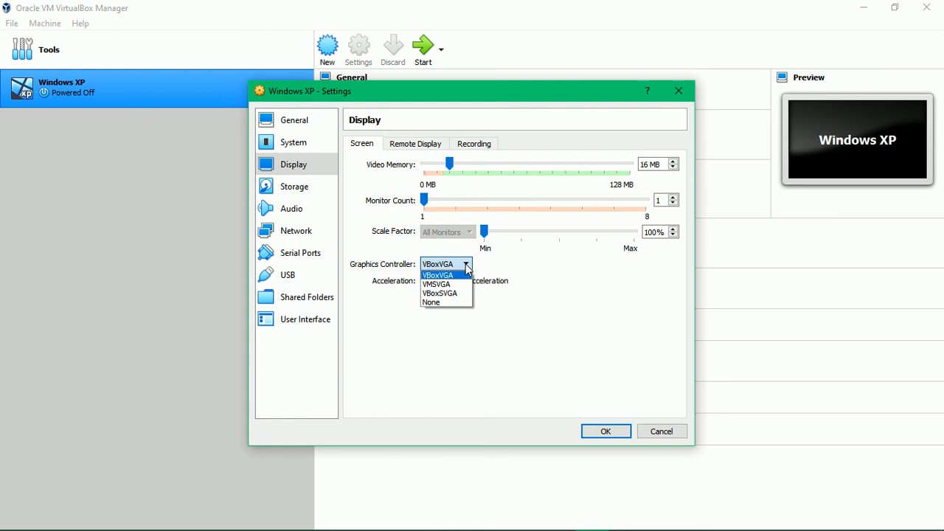
pyautogui.click(466, 269)
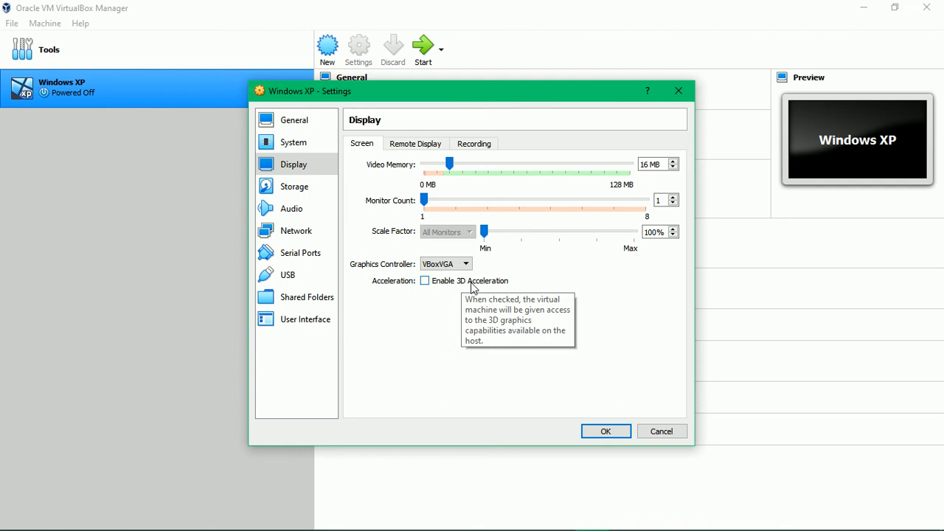
pyautogui.click(411, 143)
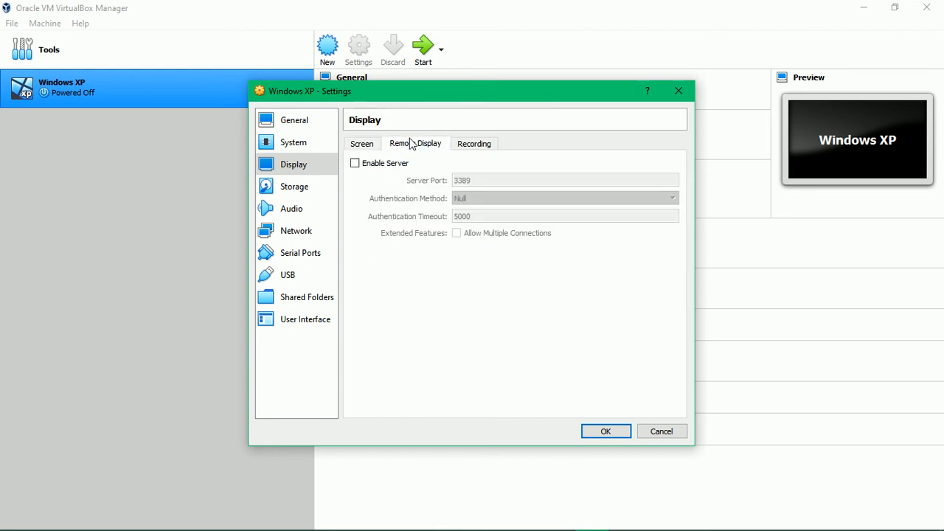
pyautogui.click(466, 143)
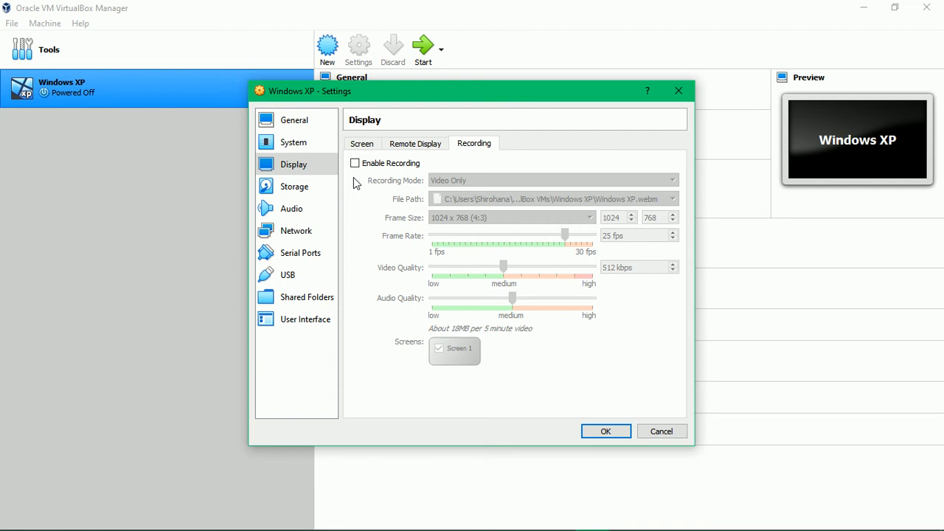
# Step: Inspect the Windows XP.vdi disk and Host Drive 'E:' in Storage, and view the Optical Disk Selector without choosing a disk
pyautogui.click(292, 194)
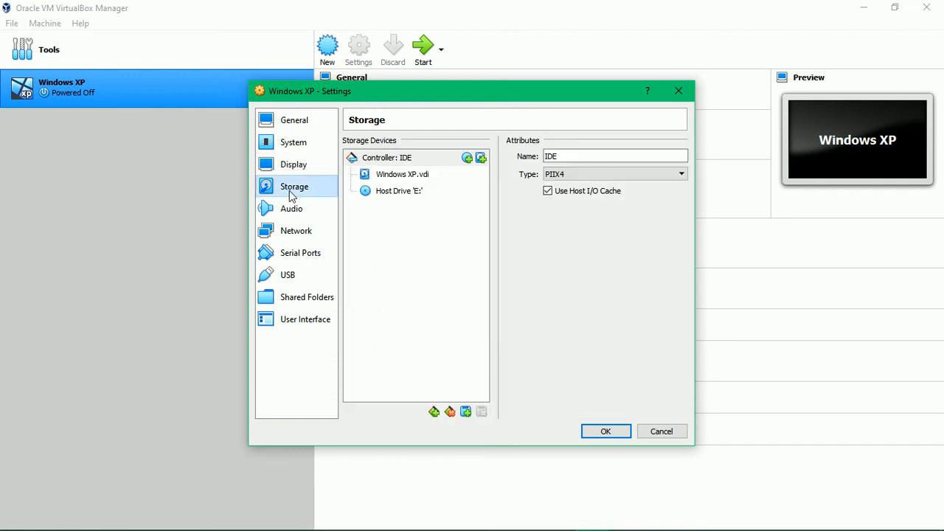
pyautogui.click(400, 177)
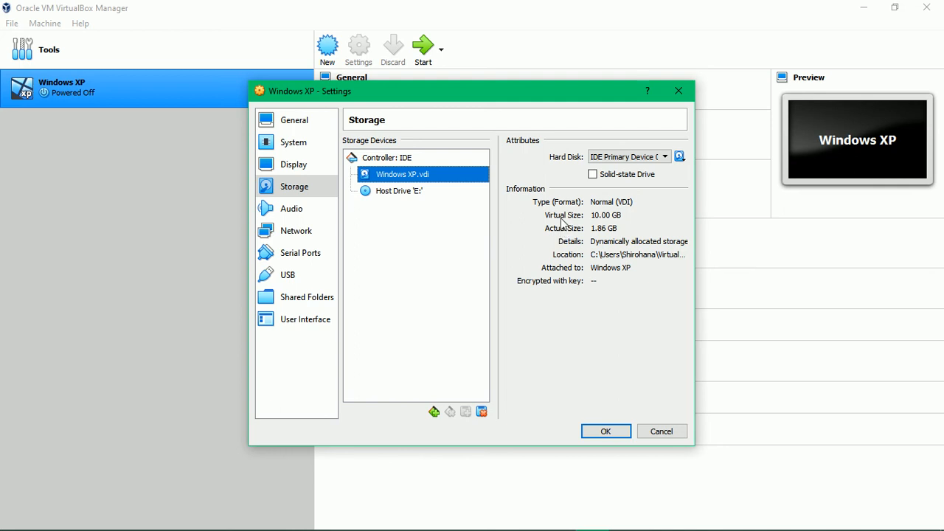
pyautogui.click(404, 193)
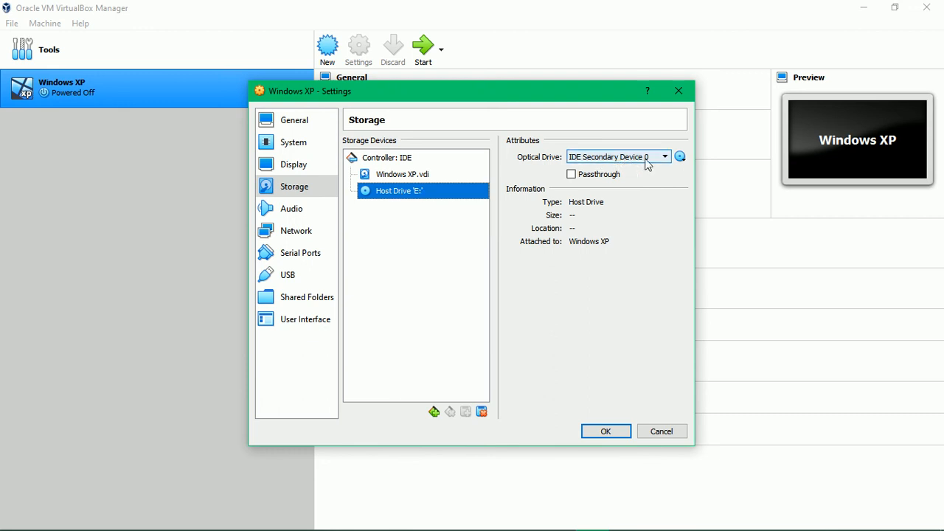
pyautogui.click(678, 157)
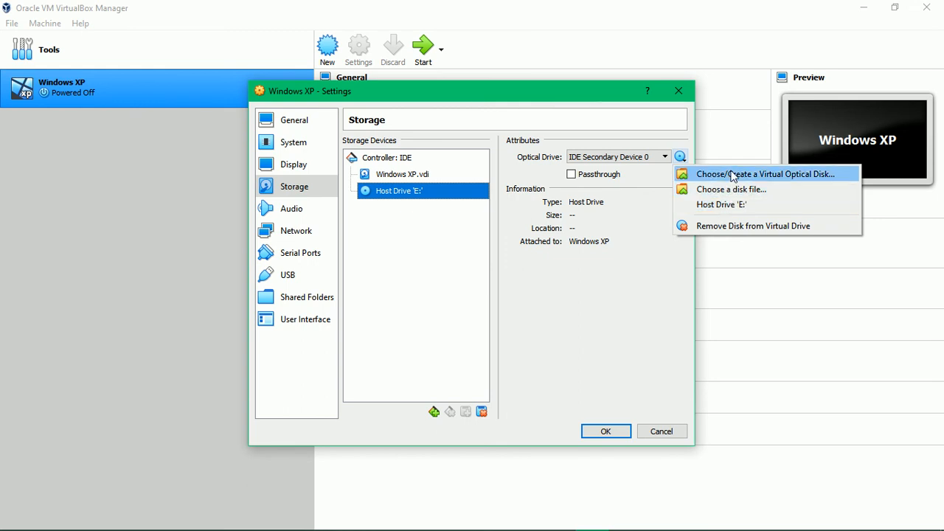
pyautogui.click(712, 179)
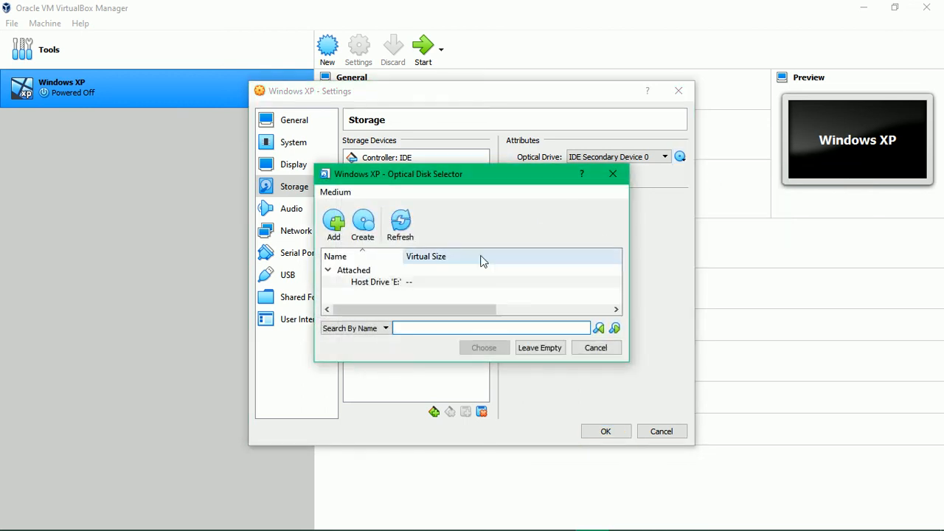
pyautogui.click(596, 347)
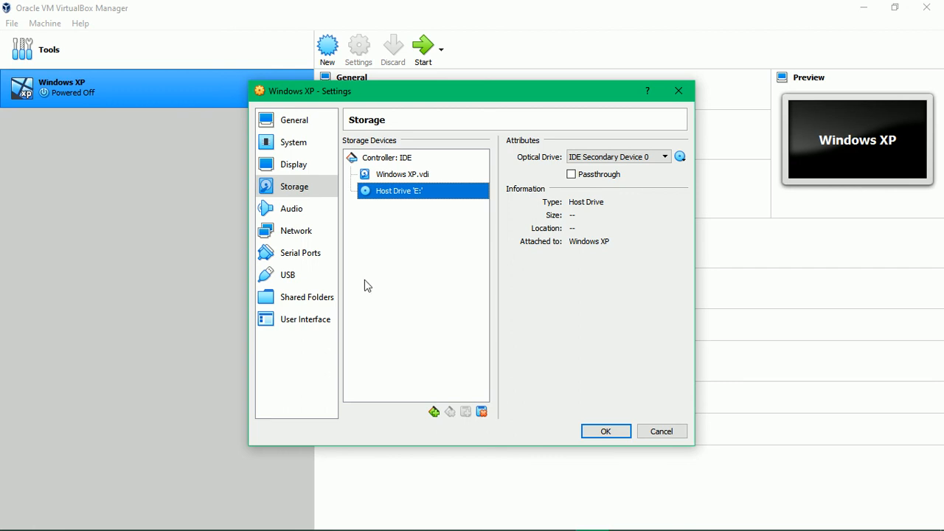
# Step: Review the machine's Audio settings and the advanced options of network Adapter 1
pyautogui.click(292, 211)
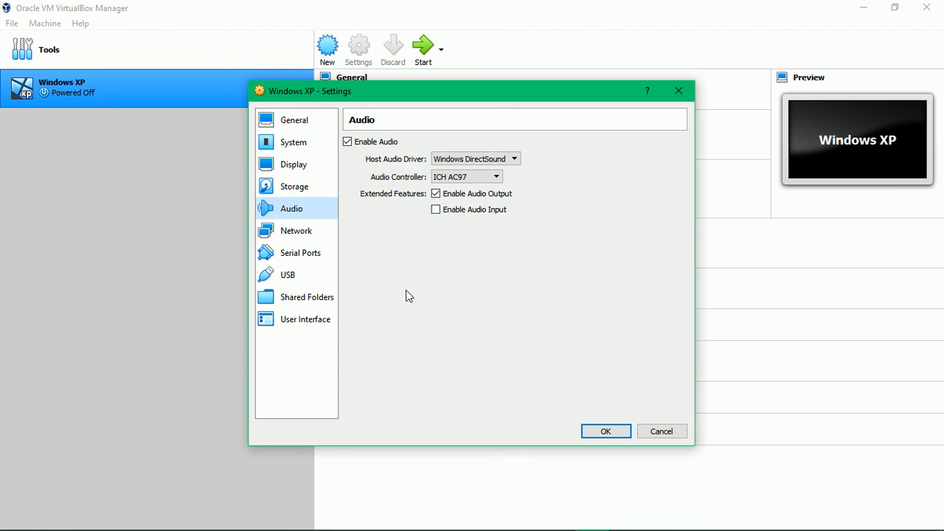
pyautogui.click(309, 236)
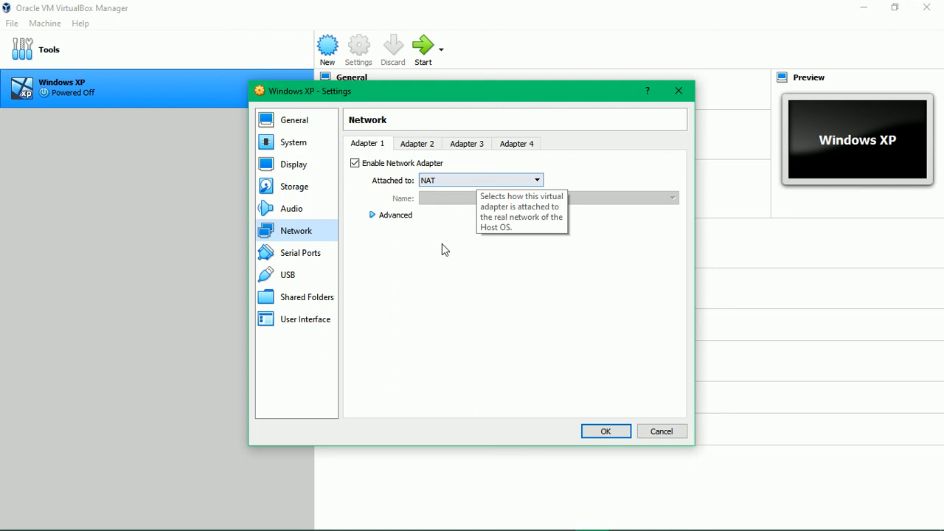
pyautogui.click(374, 218)
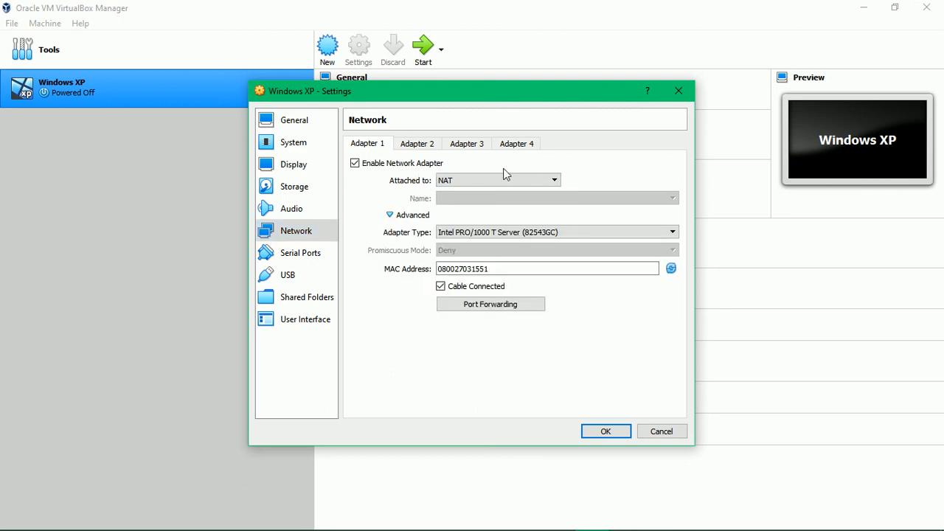
pyautogui.click(389, 216)
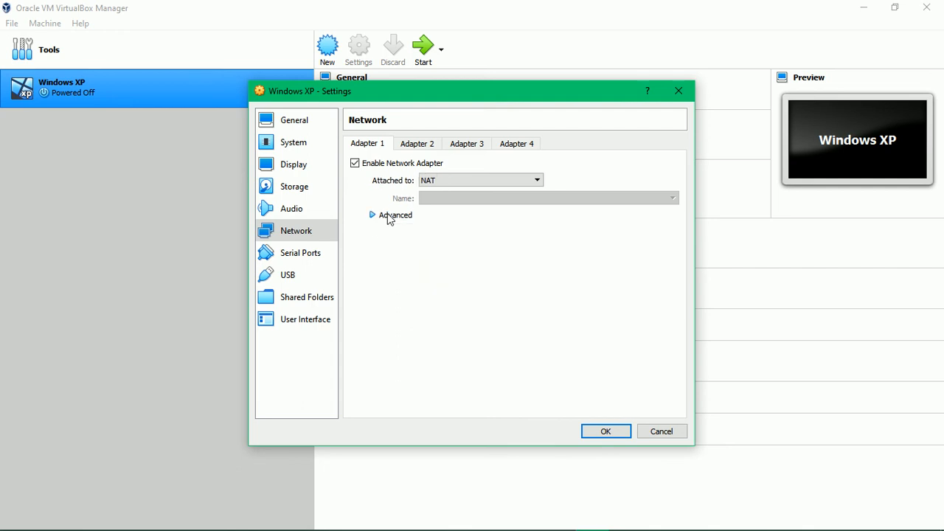
# Step: Look over the Serial Ports settings for Port 1 and return to the Network settings for Adapter 1
pyautogui.click(294, 258)
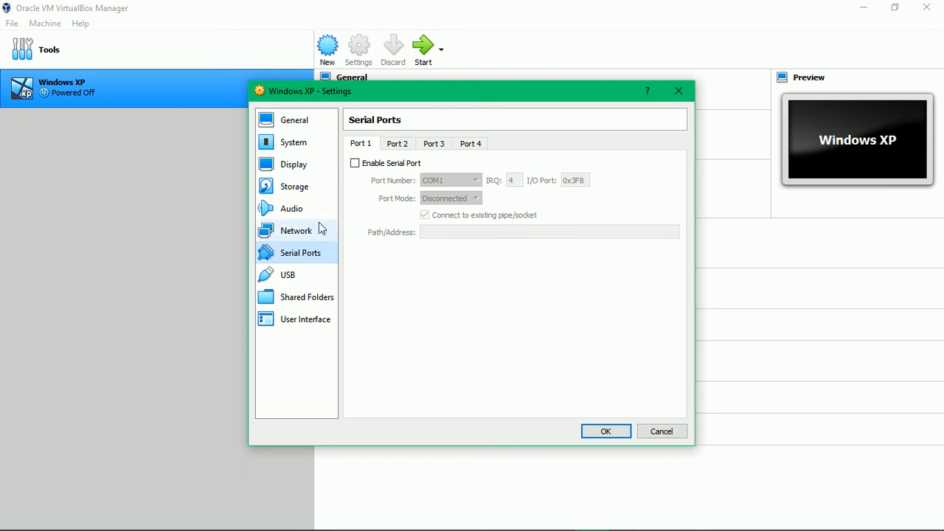
pyautogui.click(309, 233)
pyautogui.click(310, 260)
pyautogui.click(306, 232)
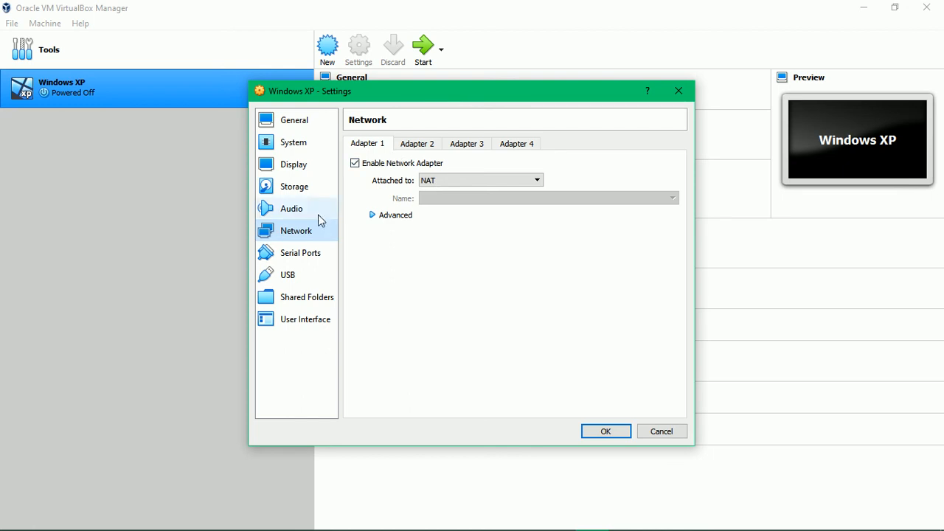
# Step: Review the Serial Ports settings for Ports 1 through 4 of the Windows XP machine, returning to Port 1
pyautogui.click(295, 211)
pyautogui.click(298, 233)
pyautogui.click(300, 255)
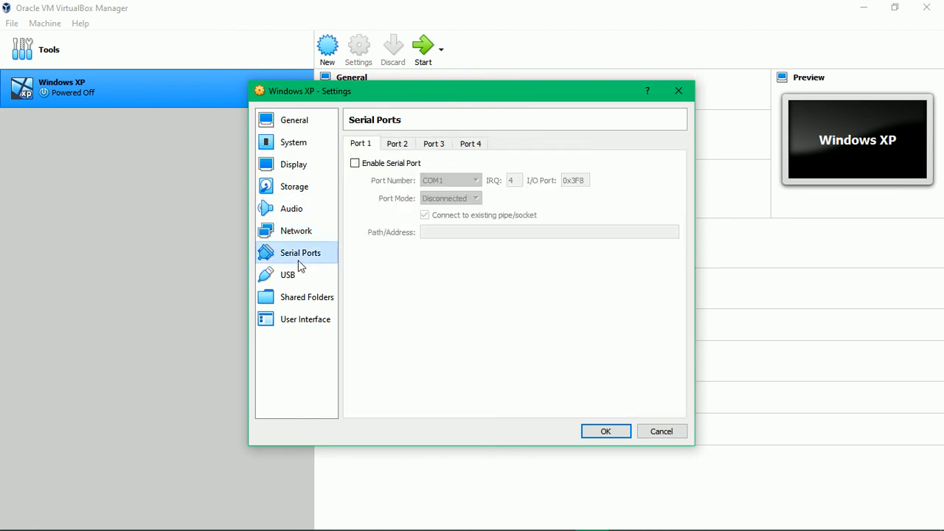
pyautogui.click(397, 145)
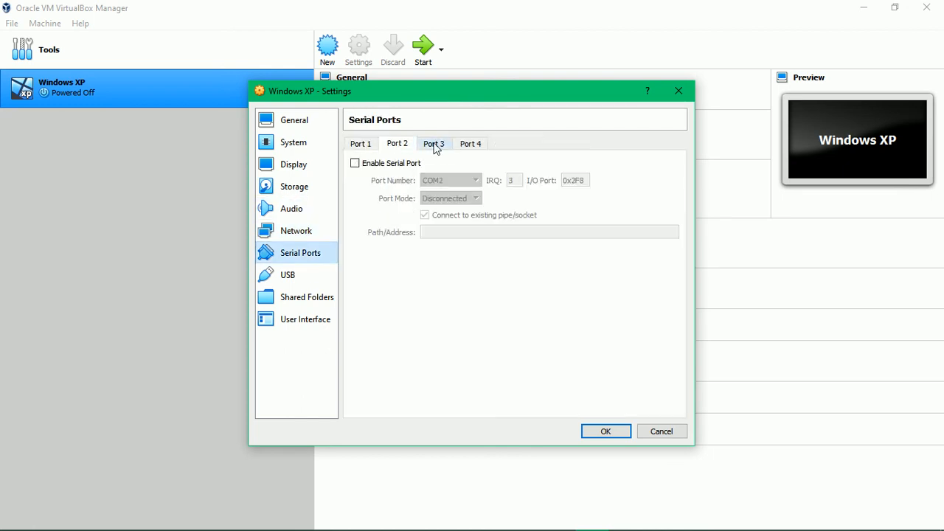
pyautogui.click(434, 145)
pyautogui.click(464, 149)
pyautogui.click(359, 150)
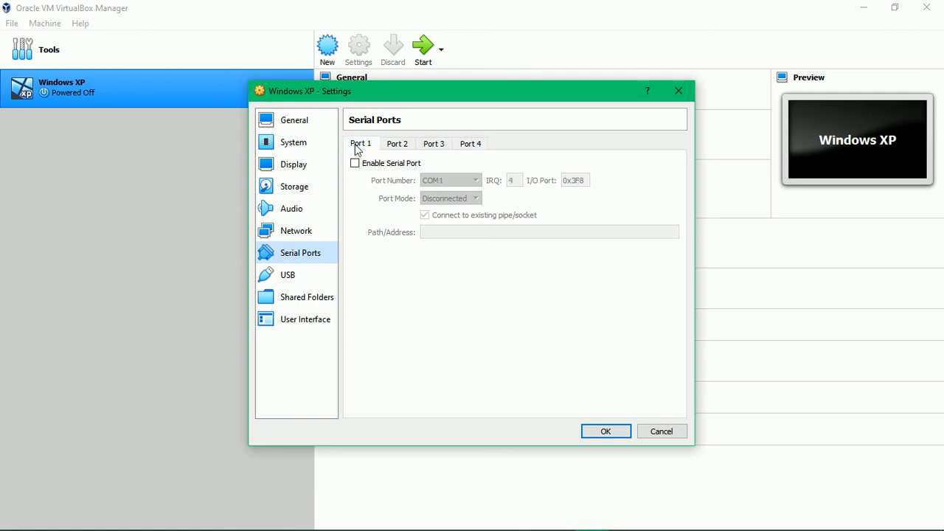
# Step: Look over the USB, Shared Folders and User Interface settings, selecting the F_DRIVE share, and close the machine settings with acceptance
pyautogui.click(288, 279)
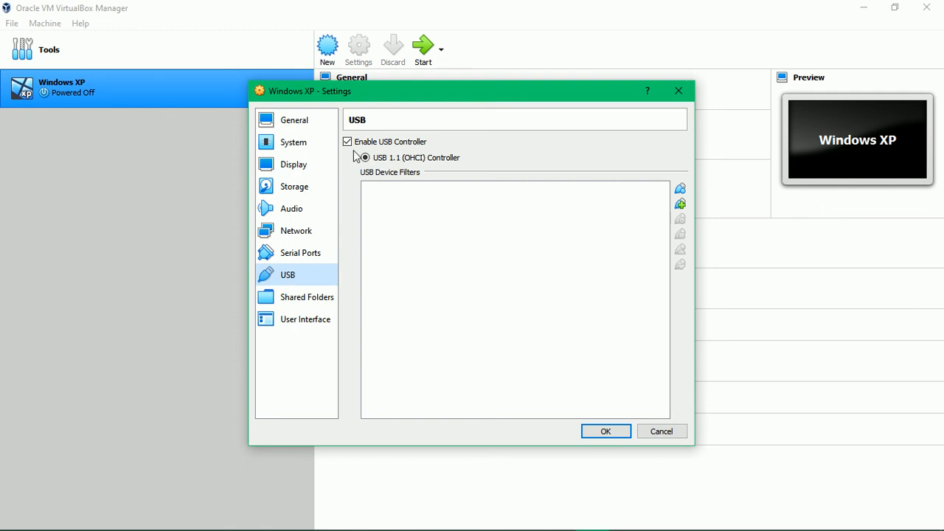
pyautogui.click(323, 301)
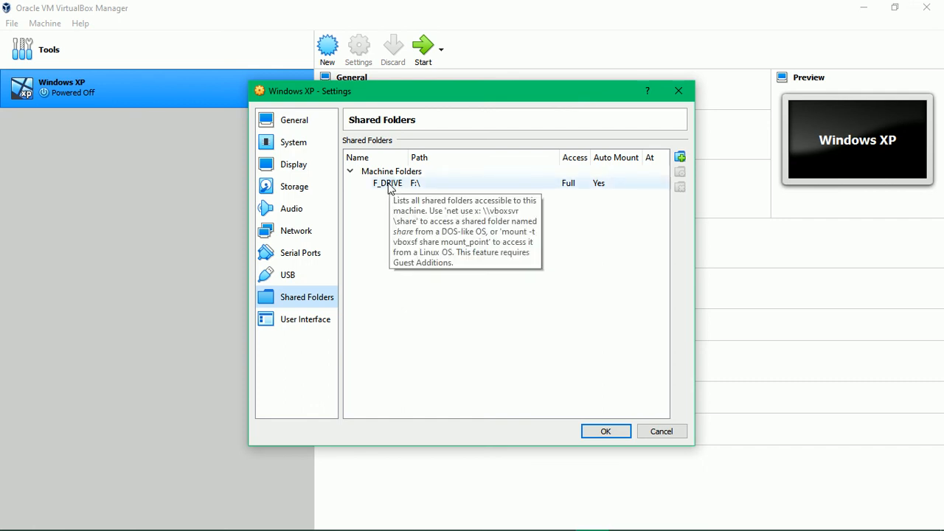
pyautogui.click(377, 186)
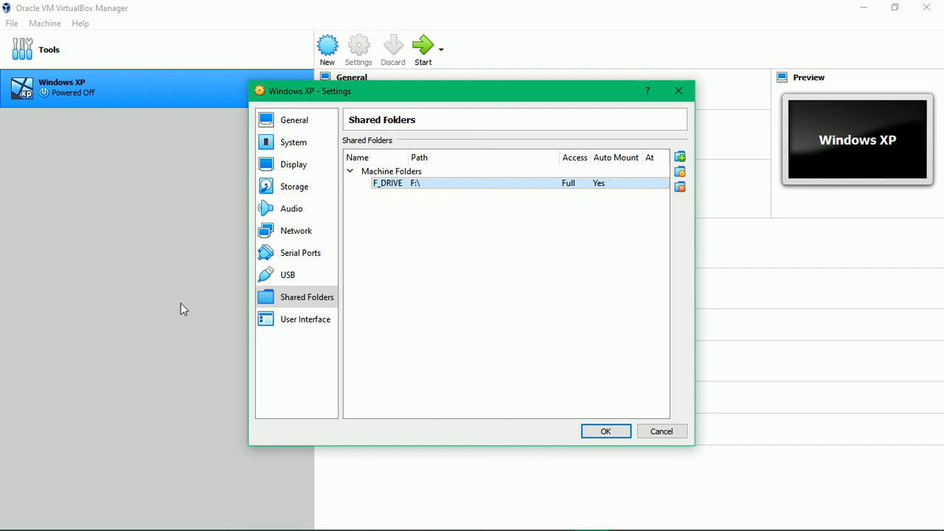
pyautogui.click(302, 323)
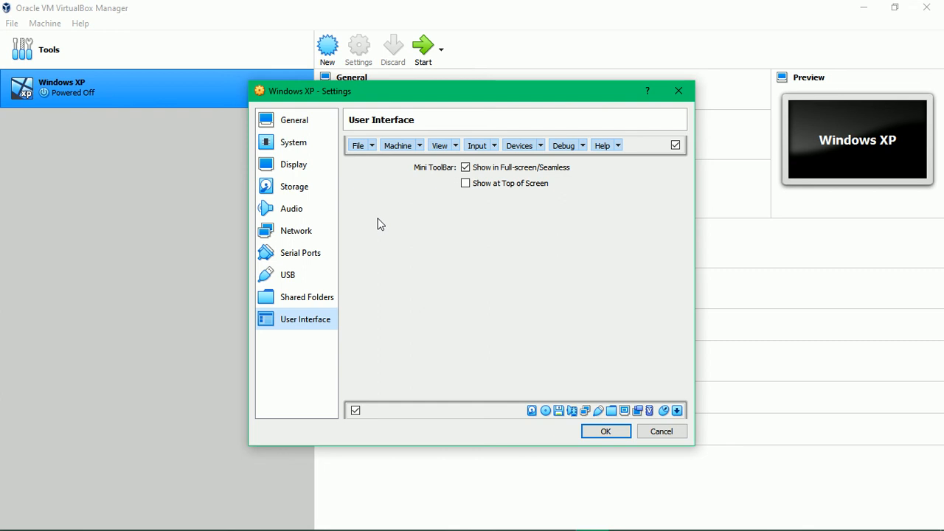
pyautogui.click(606, 432)
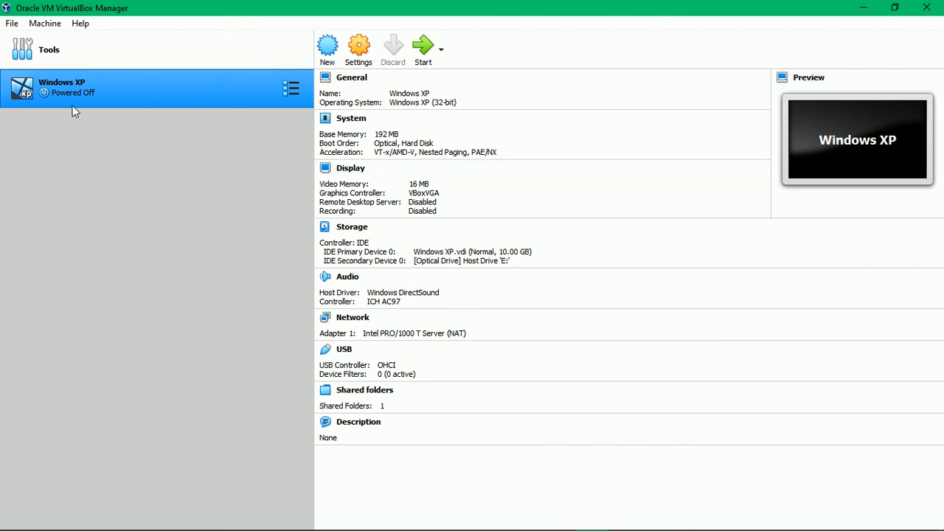
# Step: Start the Windows XP virtual machine and dismiss the keyboard capture and mouse pointer integration notifications
pyautogui.rightClick(94, 95)
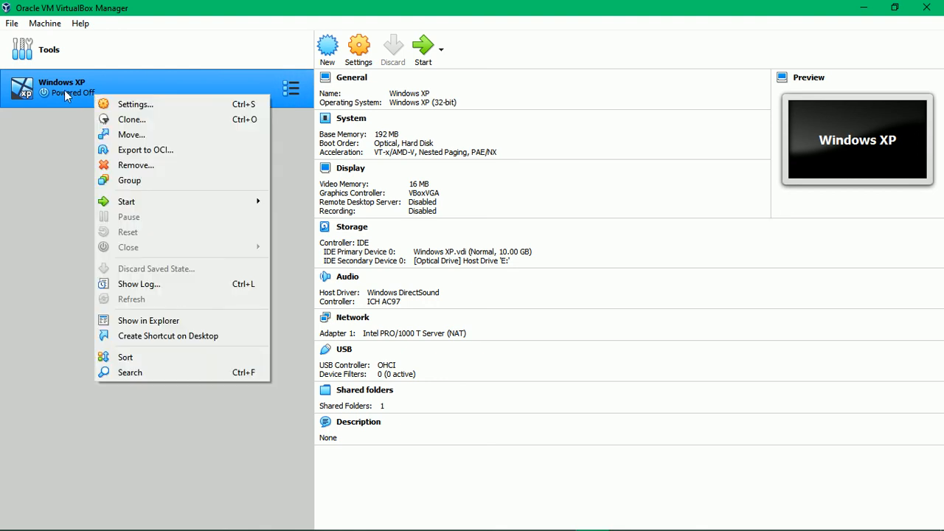
pyautogui.doubleClick(64, 91)
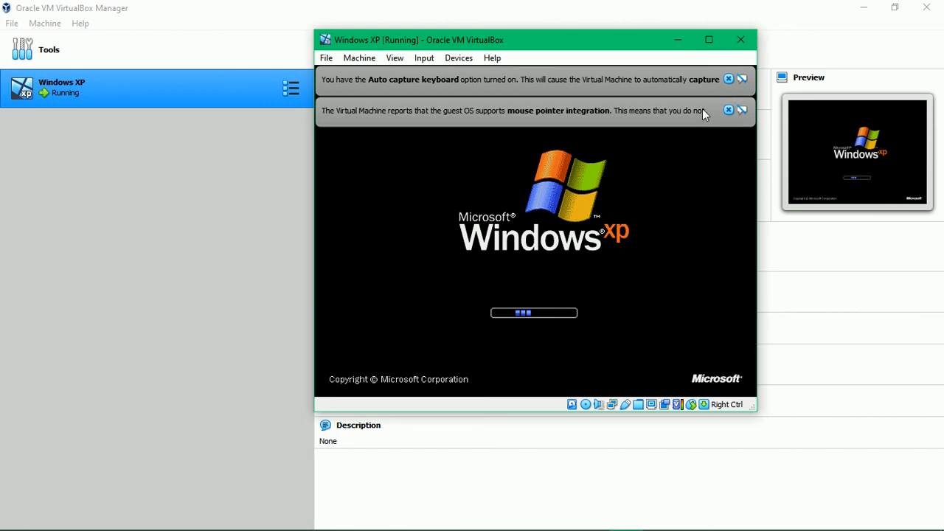
pyautogui.click(728, 79)
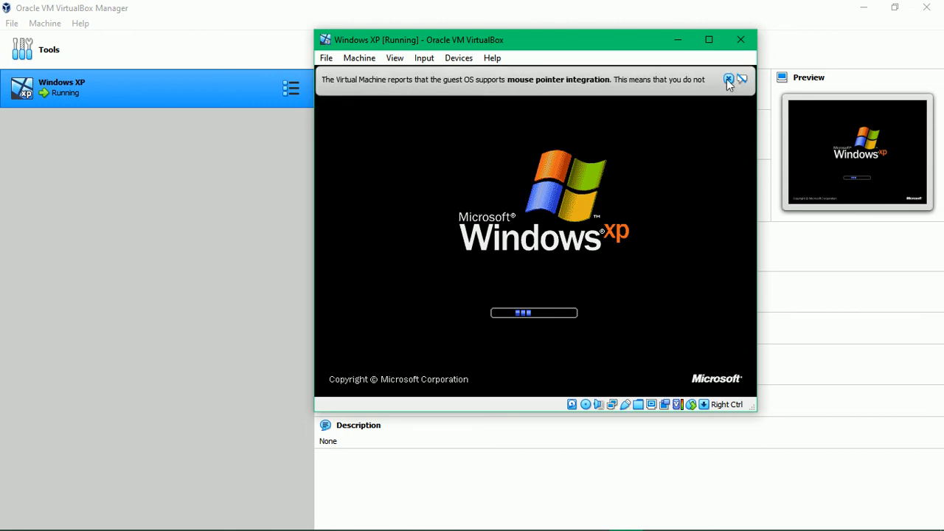
pyautogui.moveTo(614, 79)
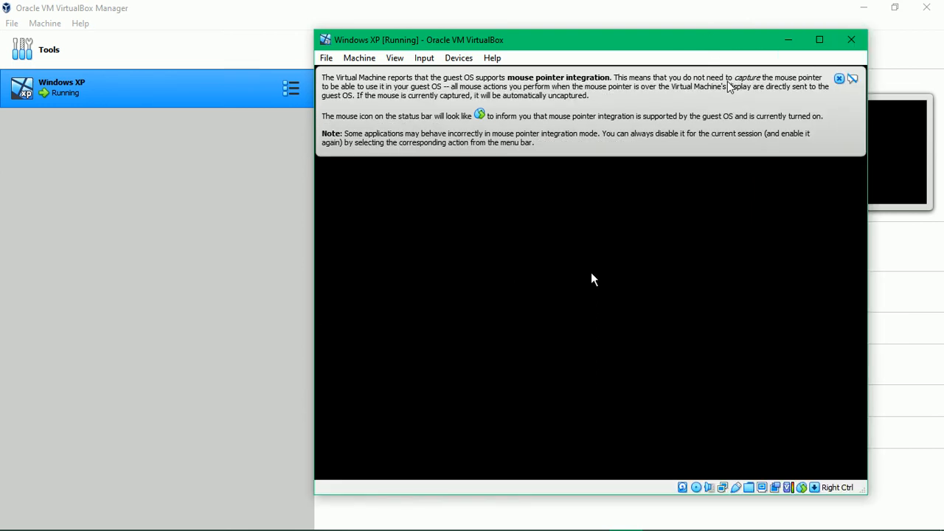
pyautogui.click(838, 79)
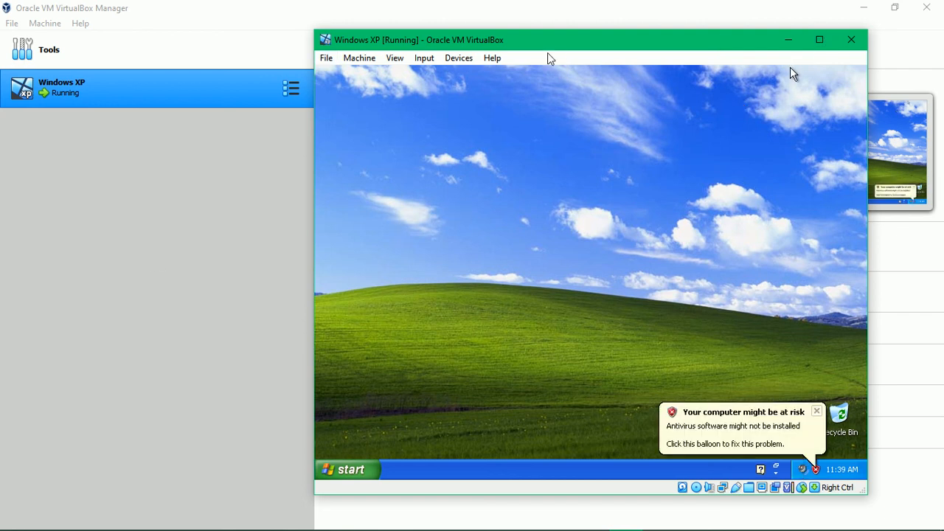
# Step: Reposition the running Windows XP window, maximize it and restore it to its windowed size
pyautogui.moveTo(583, 45); pyautogui.dragTo(550, 46)
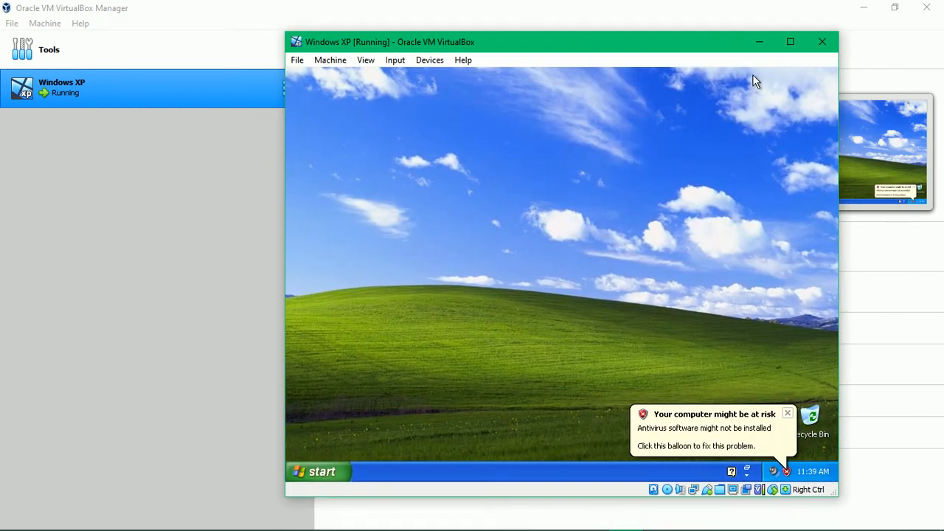
pyautogui.click(786, 50)
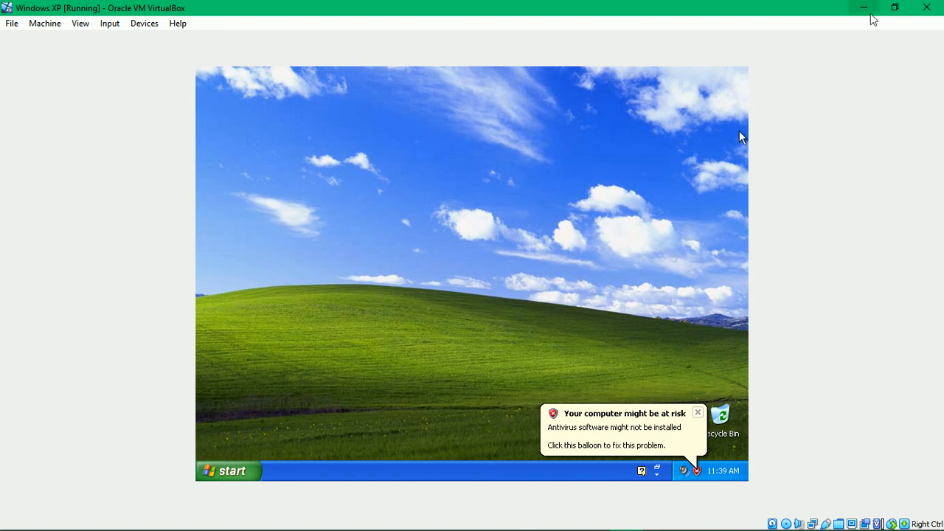
pyautogui.click(893, 9)
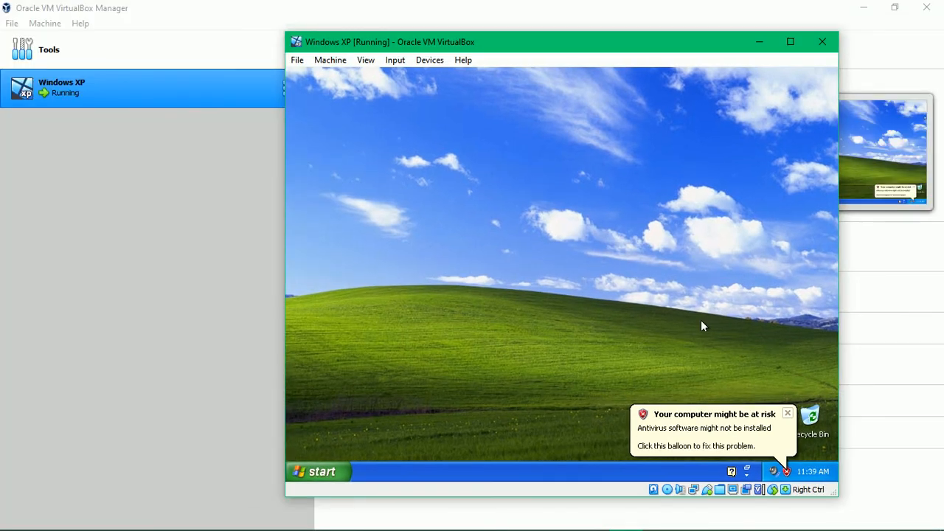
# Step: View the information about switching the virtual machine to Full-screen Mode and stay in windowed mode
pyautogui.click(365, 59)
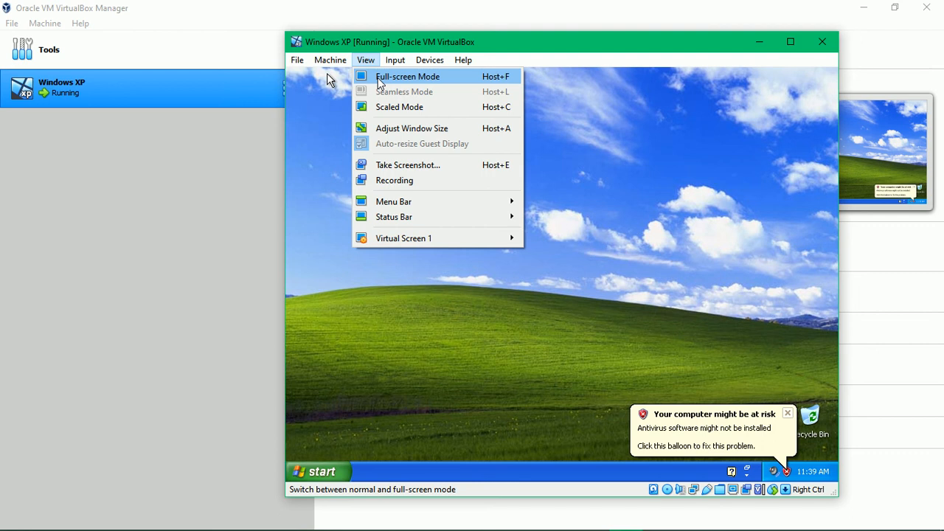
pyautogui.click(379, 77)
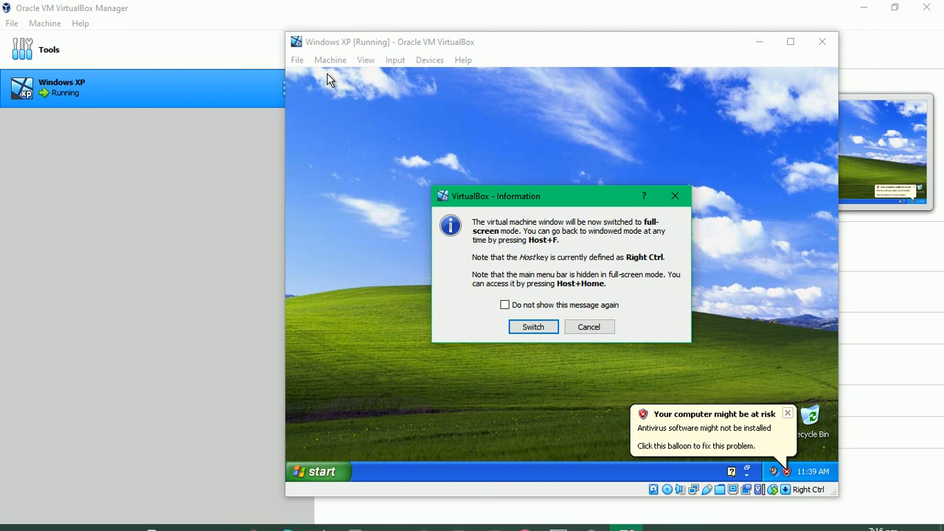
pyautogui.click(589, 327)
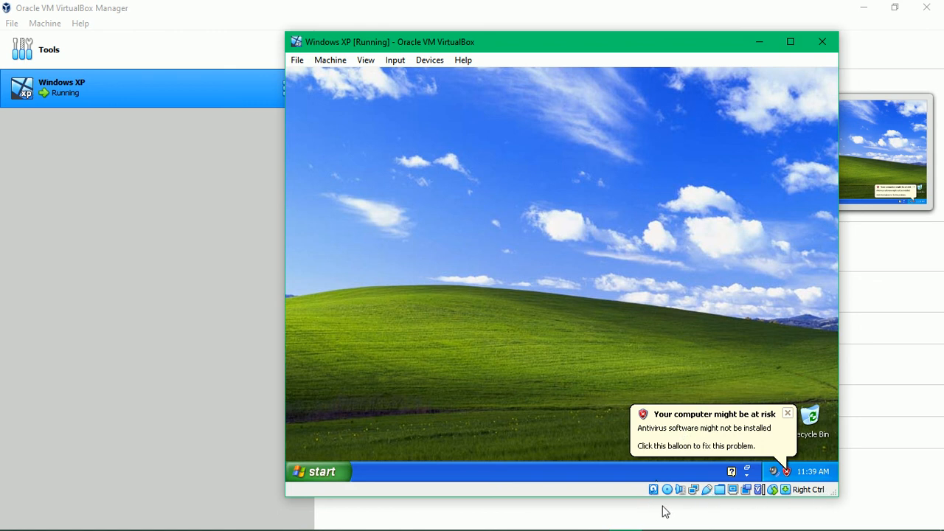
# Step: Examine the virtual machine's status indicators, including hard disk, shared folders, display, mouse integration and host key, and close the guest's Start menu
pyautogui.moveTo(654, 494)
pyautogui.click(336, 472)
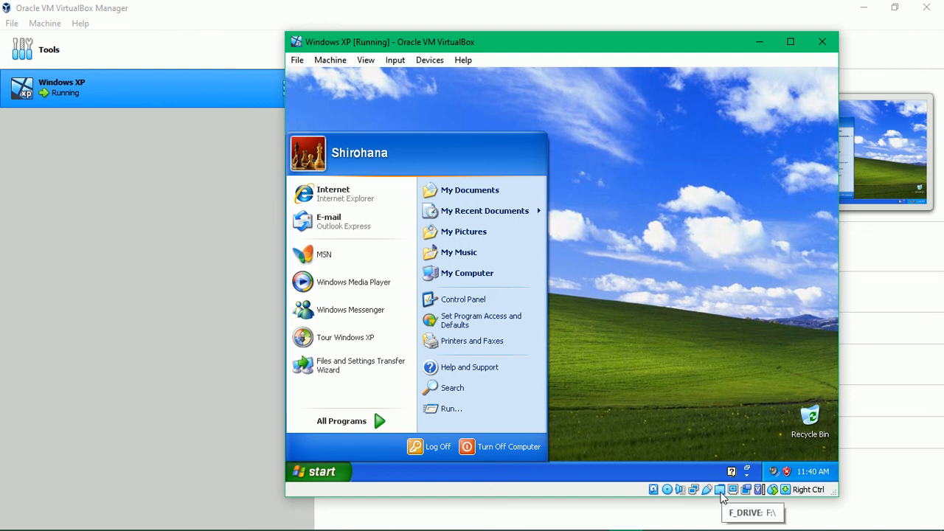
pyautogui.rightClick(720, 492)
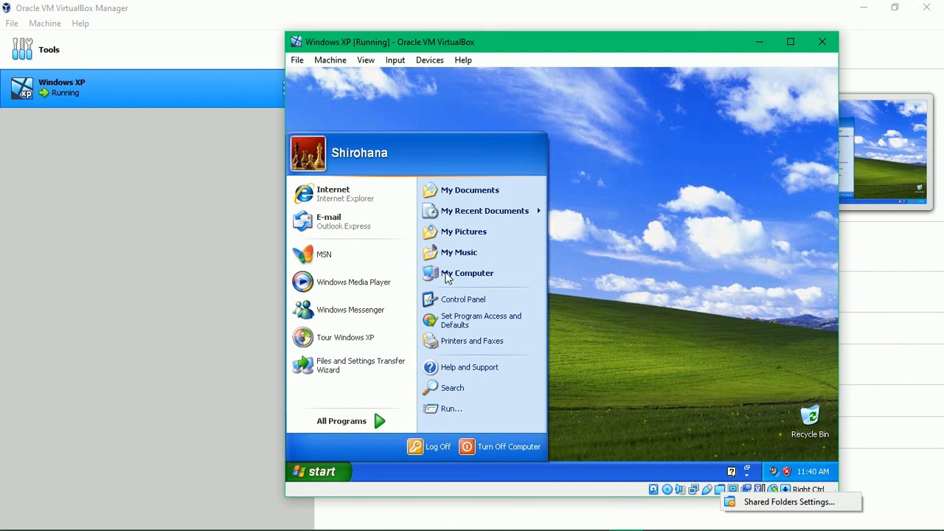
pyautogui.click(609, 495)
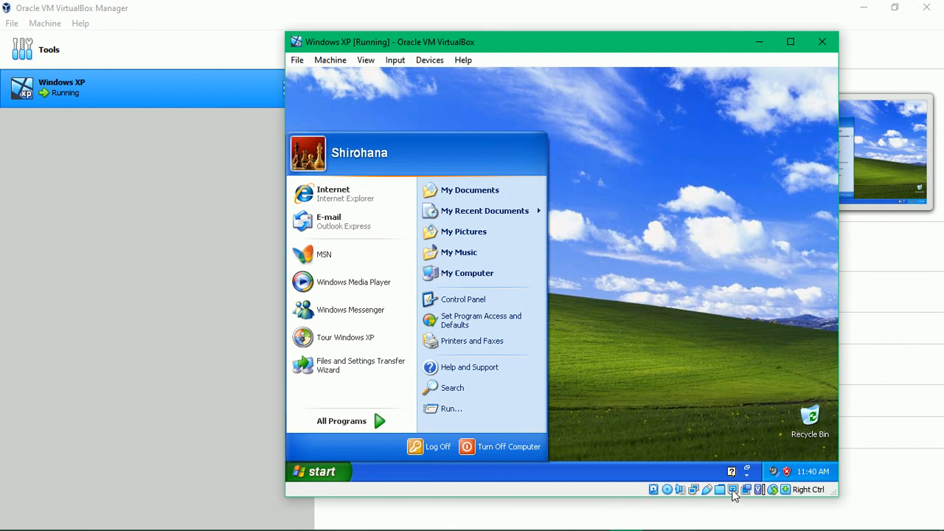
pyautogui.moveTo(732, 492)
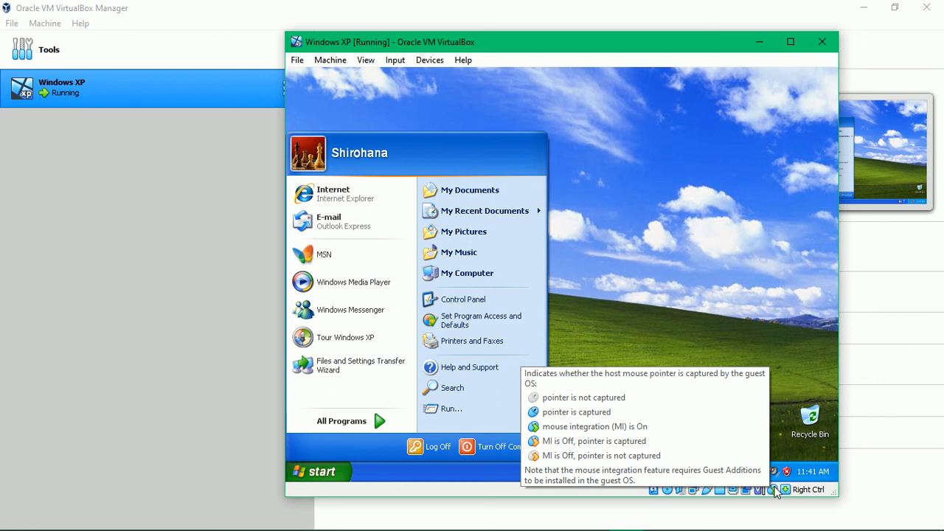
pyautogui.click(627, 175)
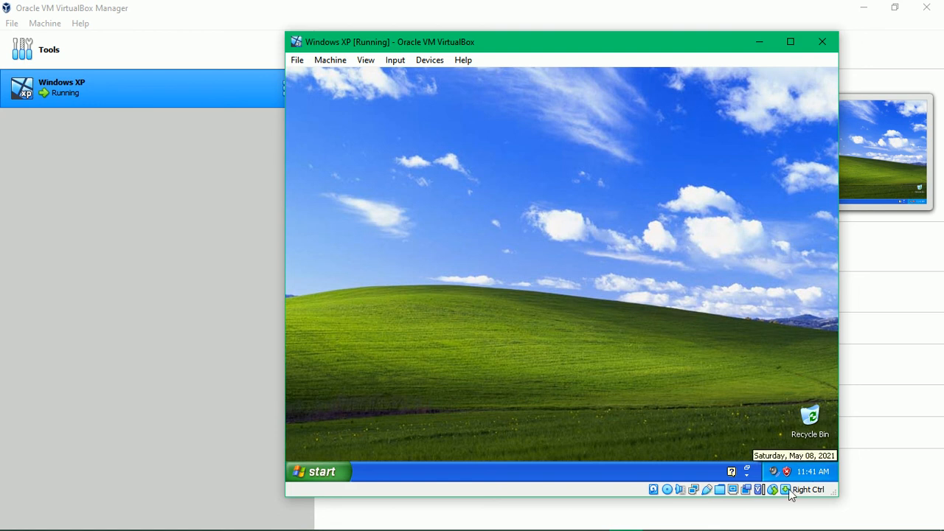
pyautogui.moveTo(802, 495)
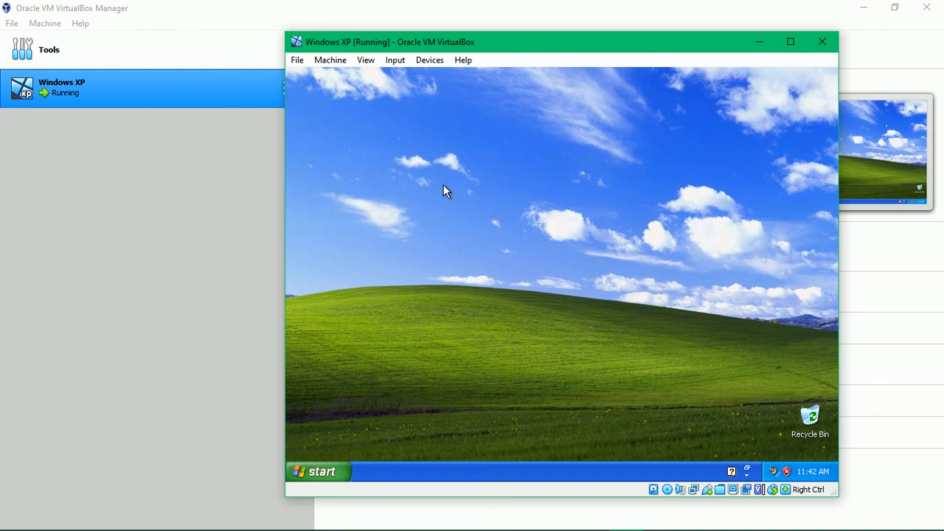
# Step: Look through the running machine's File, View, Input, Devices and Help commands
pyautogui.click(298, 62)
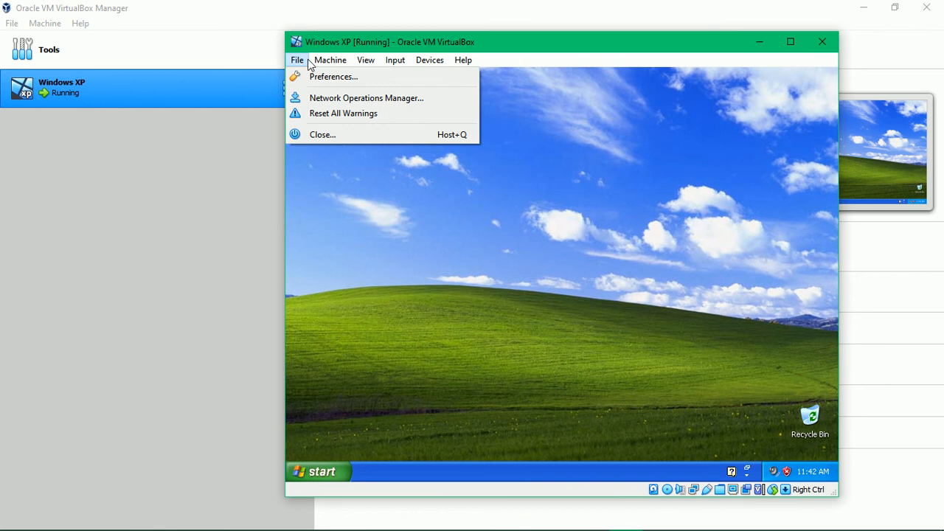
pyautogui.moveTo(366, 63)
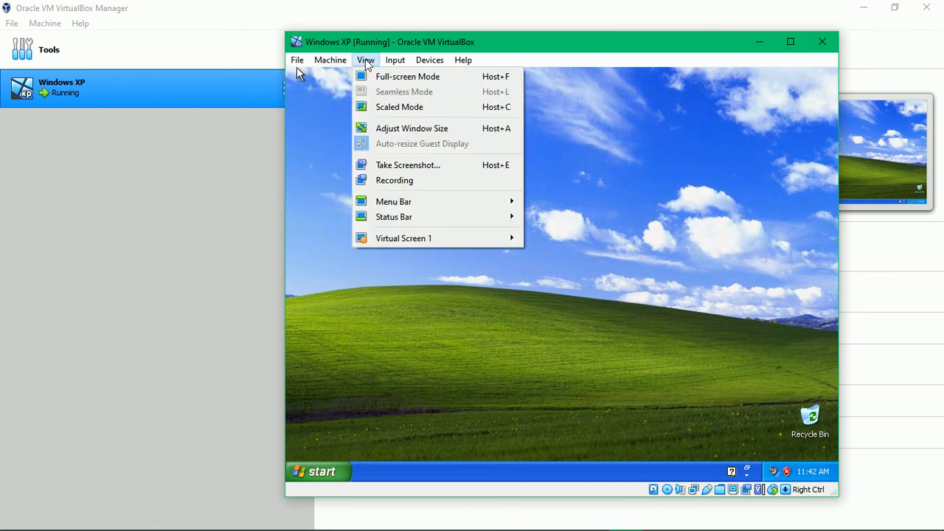
pyautogui.moveTo(395, 66)
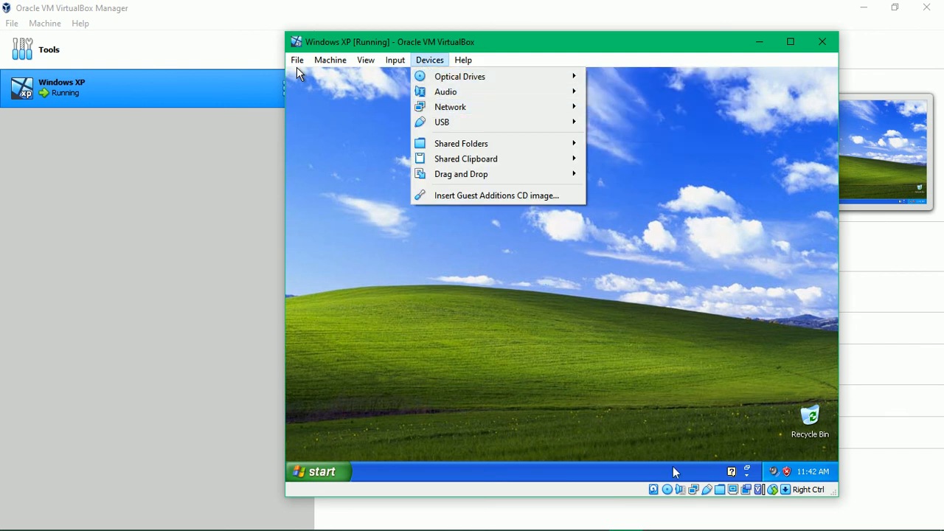
pyautogui.moveTo(466, 62)
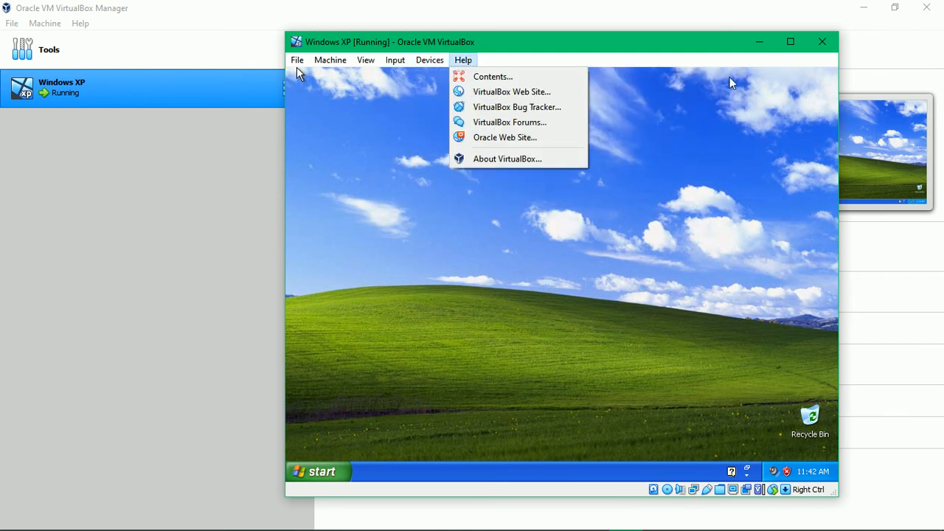
# Step: Open My Computer in the Windows XP guest, view Local Disk (C:) and return to the drive overview
pyautogui.click(319, 476)
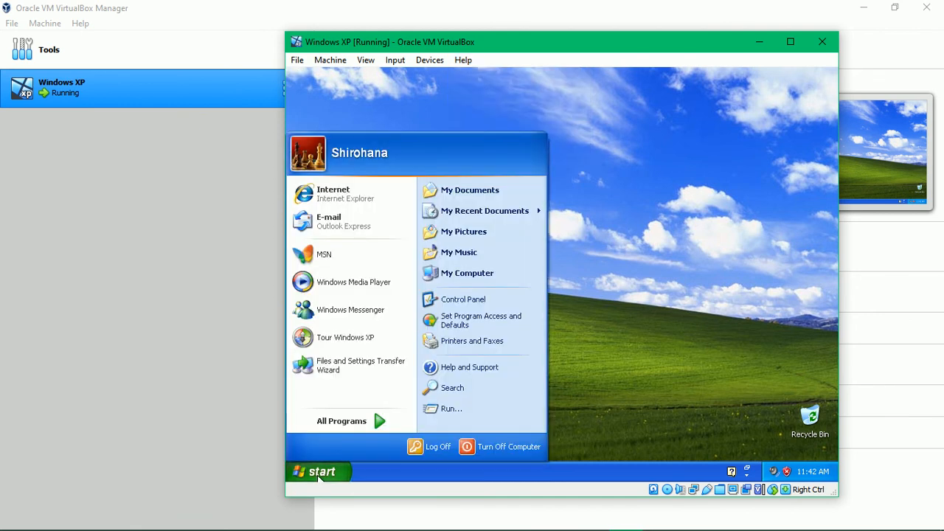
pyautogui.click(472, 273)
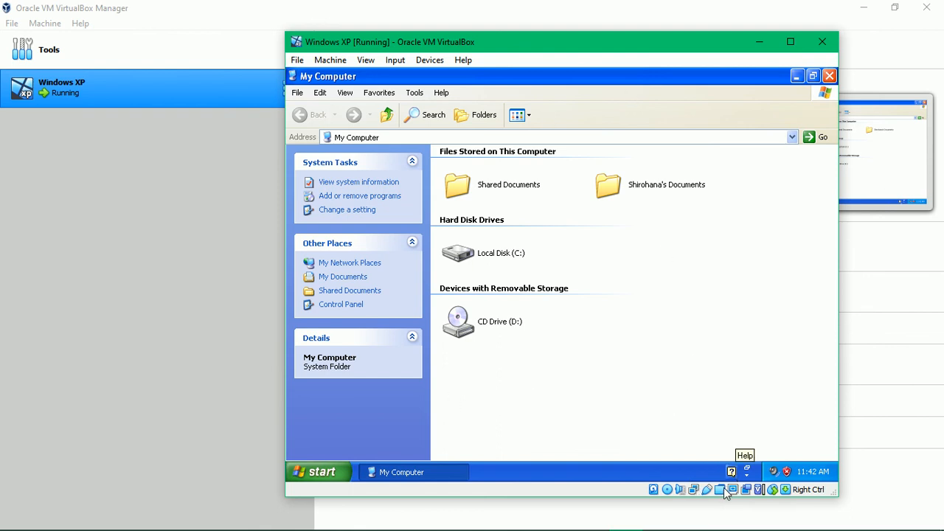
pyautogui.moveTo(720, 491)
pyautogui.click(504, 257)
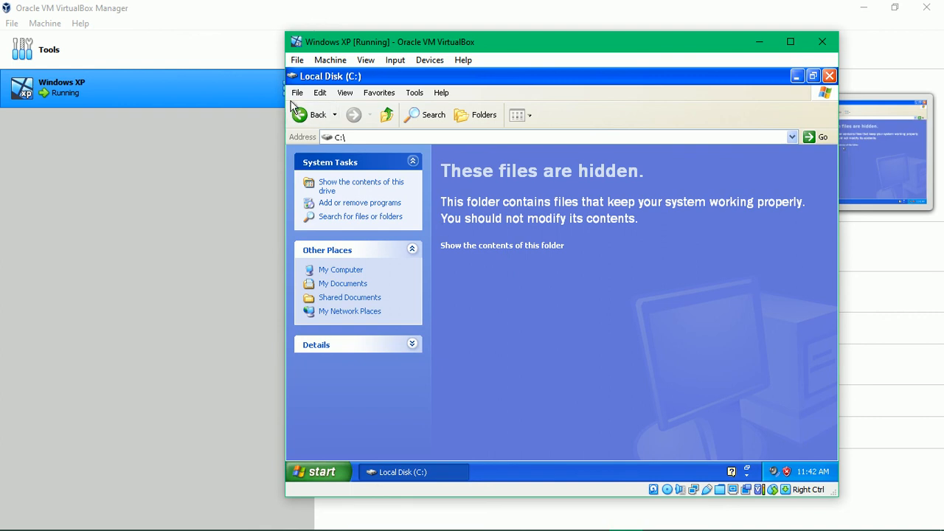
pyautogui.click(298, 116)
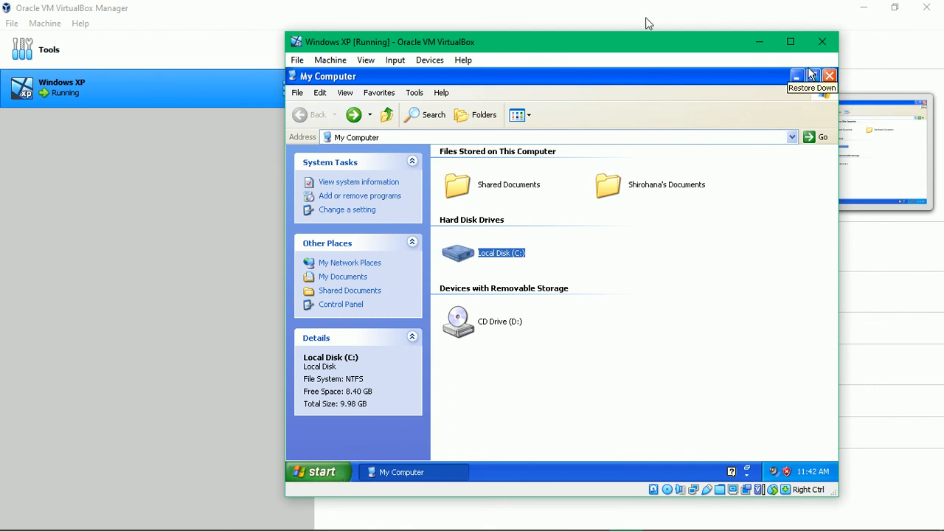
# Step: Move the Windows XP window aside and bring the VirtualBox Manager window to the front
pyautogui.moveTo(647, 42); pyautogui.dragTo(455, 34)
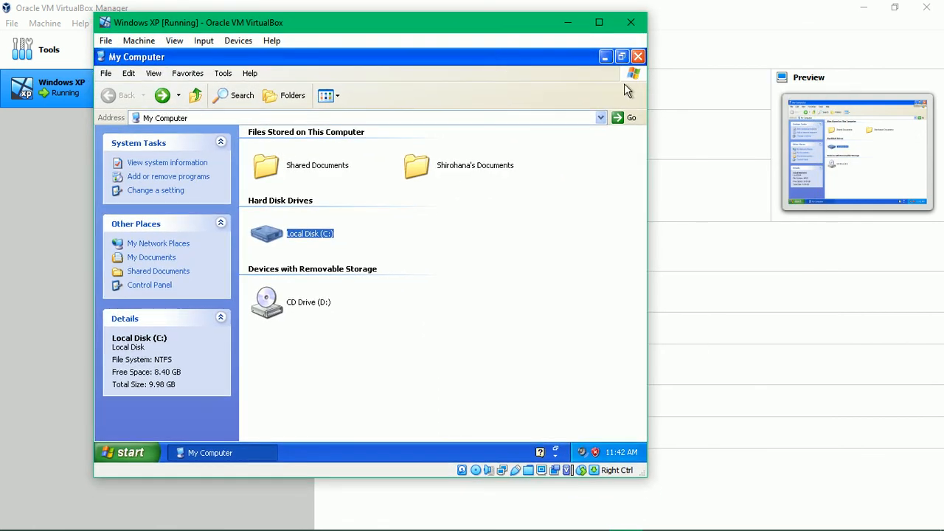
pyautogui.click(771, 11)
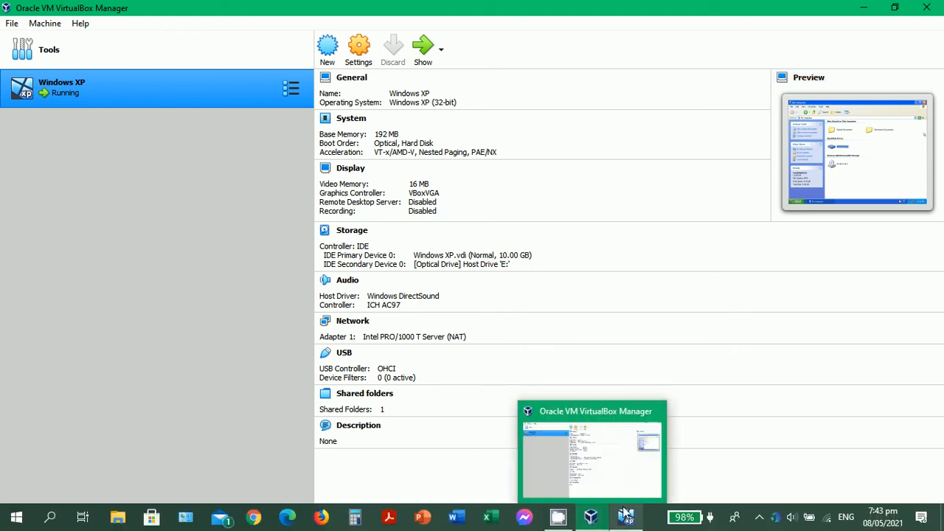
# Step: Bring the running Windows XP machine's window to the front and launch Internet Explorer in the guest
pyautogui.click(629, 517)
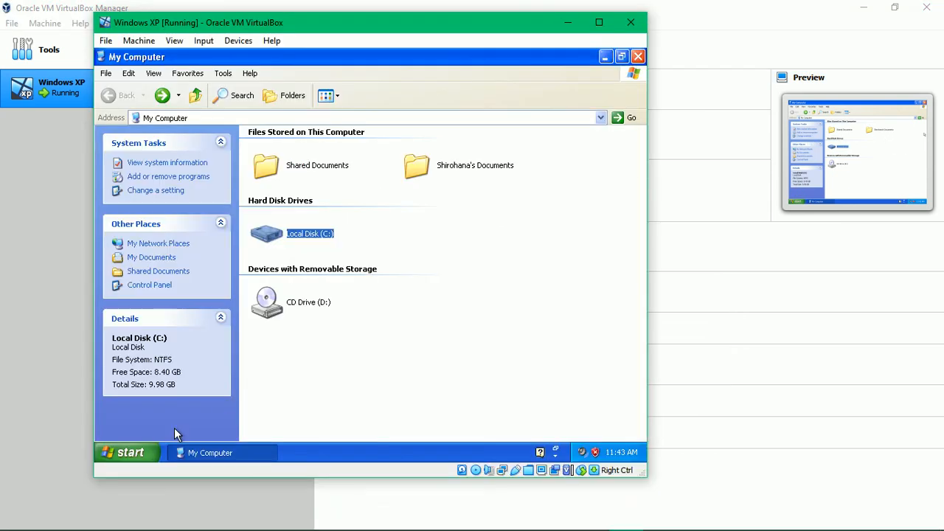
pyautogui.click(134, 453)
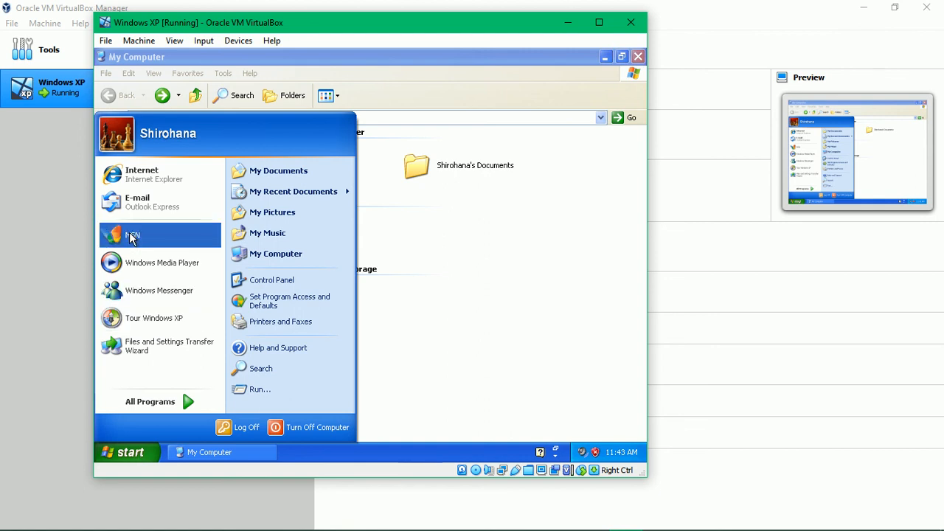
pyautogui.click(147, 173)
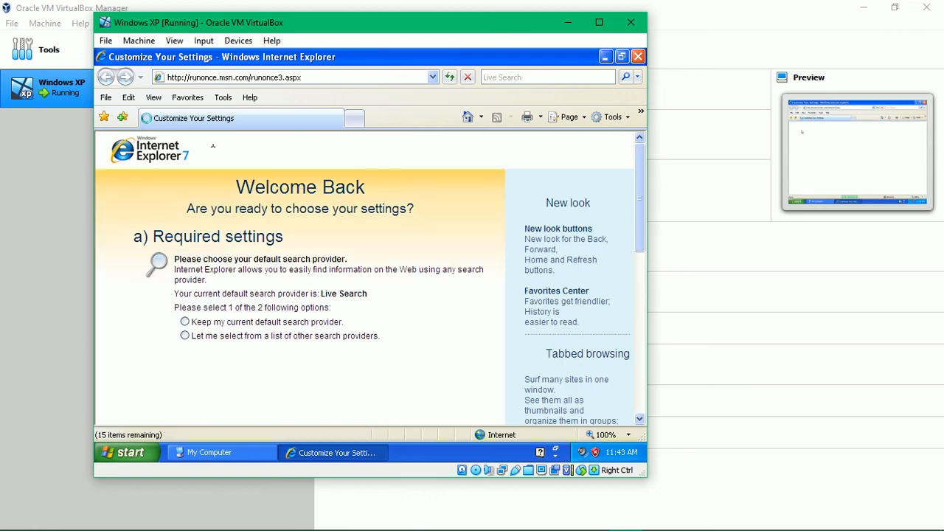
# Step: Go to google.com in the guest's Internet Explorer and continue to the website despite the security certificate warning
pyautogui.click(325, 79)
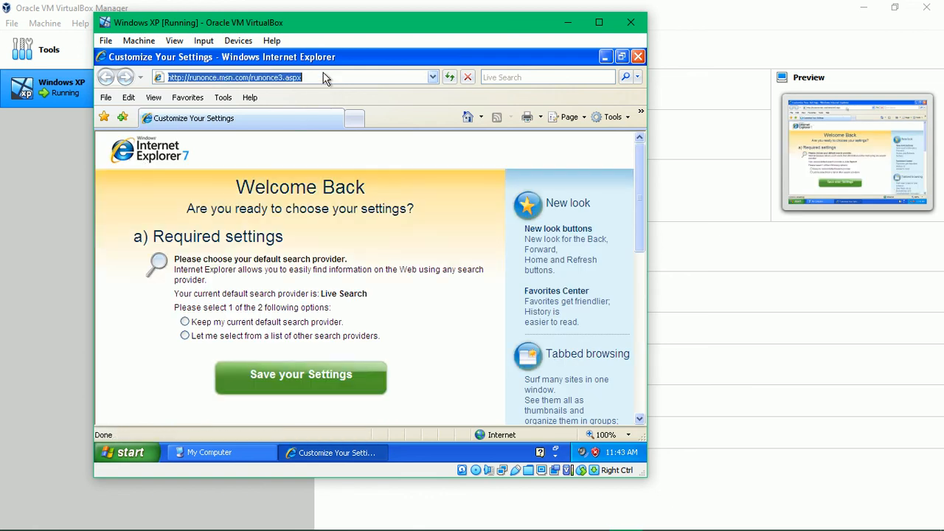
pyautogui.write('google.')
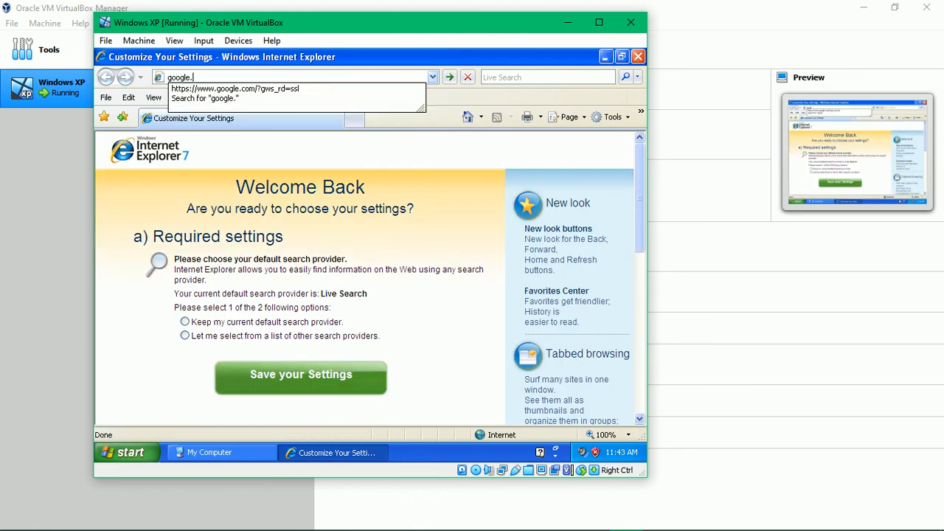
pyautogui.write('com')
pyautogui.press('Return')
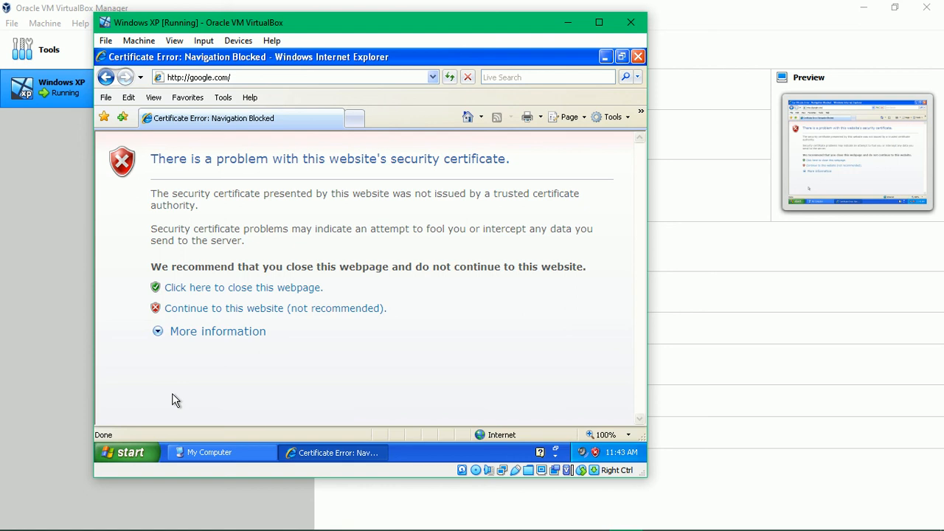
pyautogui.click(230, 314)
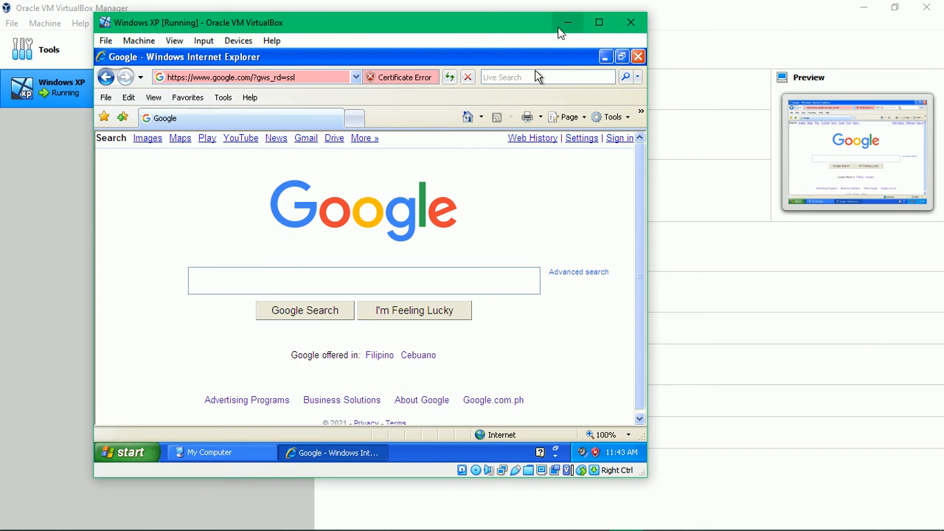
# Step: Move the Windows XP window aside, minimize it, and restore it in front of the VirtualBox Manager window
pyautogui.moveTo(398, 25); pyautogui.dragTo(509, 37)
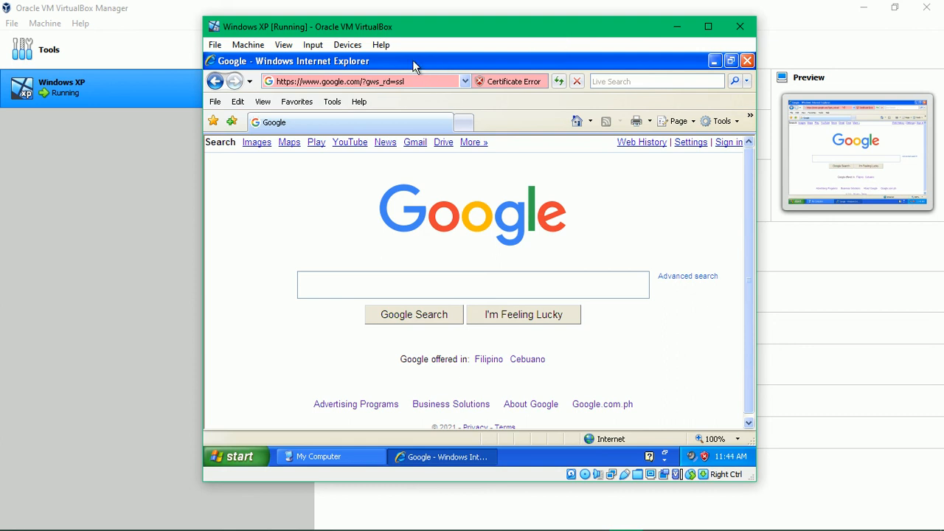
pyautogui.click(677, 27)
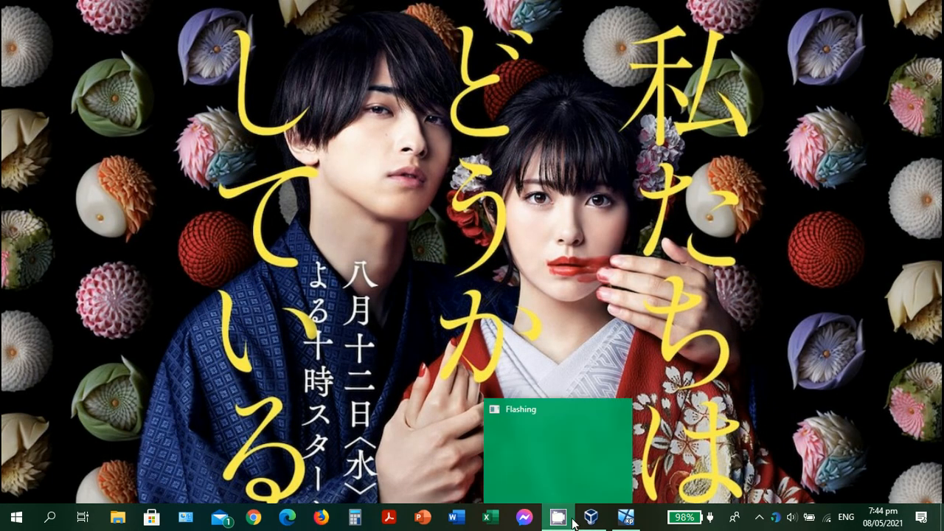
pyautogui.click(626, 517)
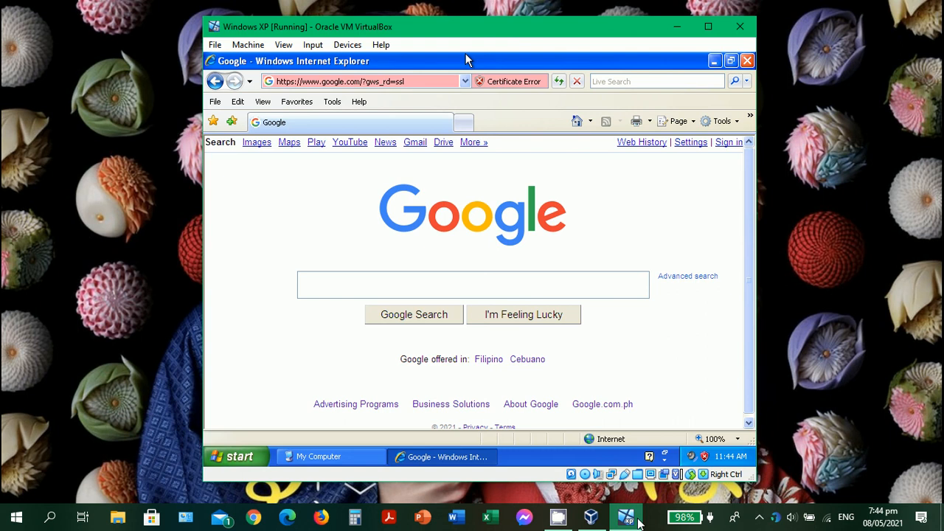
pyautogui.click(596, 520)
pyautogui.click(626, 518)
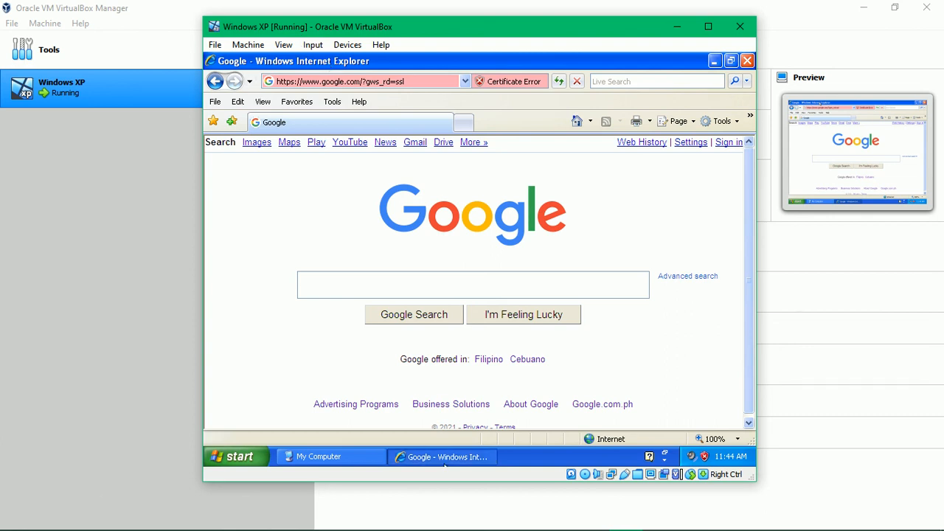
# Step: Close the Windows XP virtual machine by sending it the shutdown signal
pyautogui.click(740, 28)
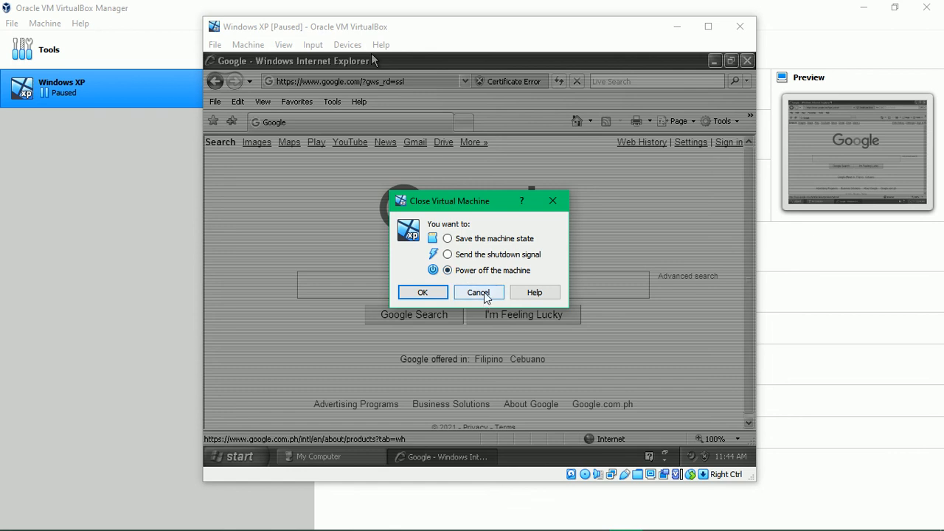
pyautogui.click(447, 254)
pyautogui.click(421, 292)
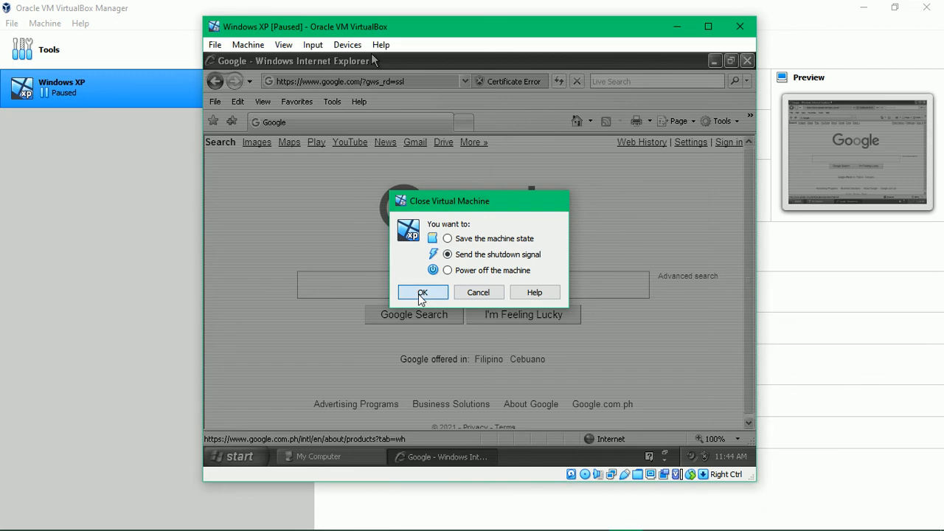
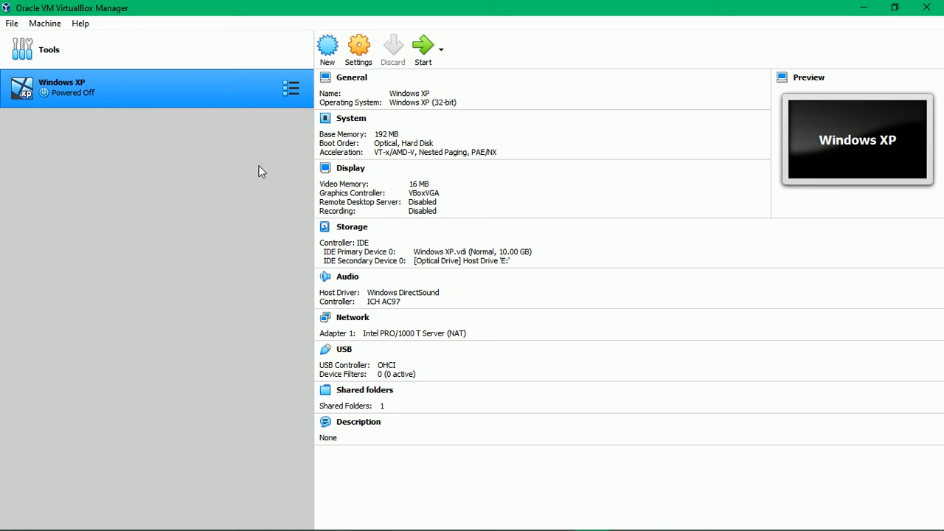
pyautogui.moveTo(737, 525)
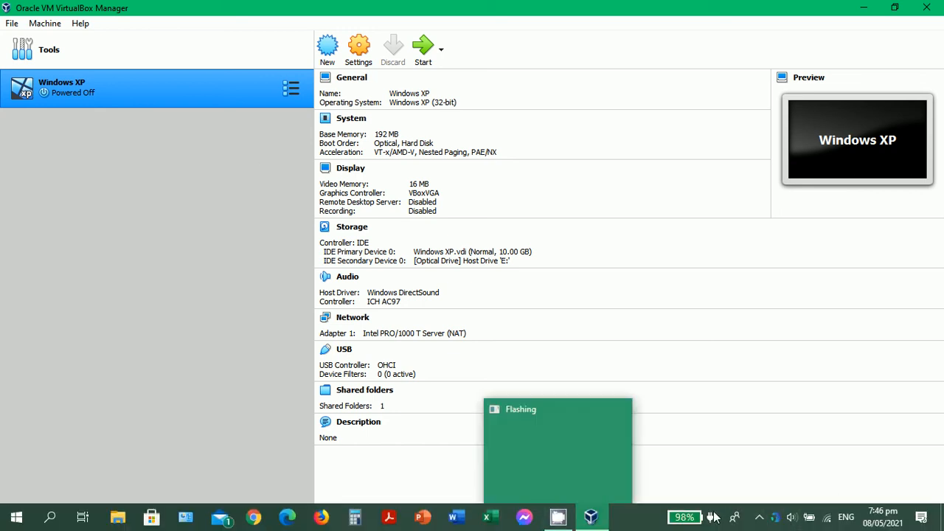
pyautogui.click(758, 517)
pyautogui.rightClick(773, 461)
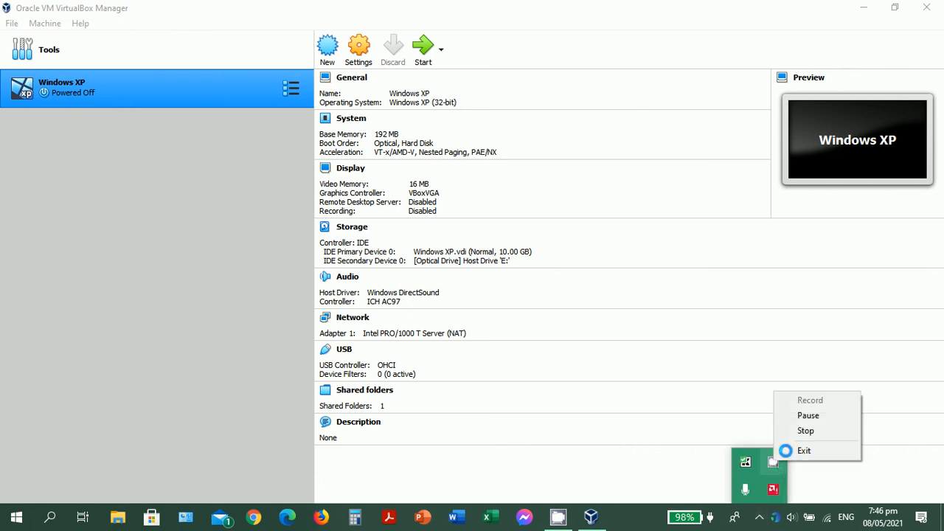